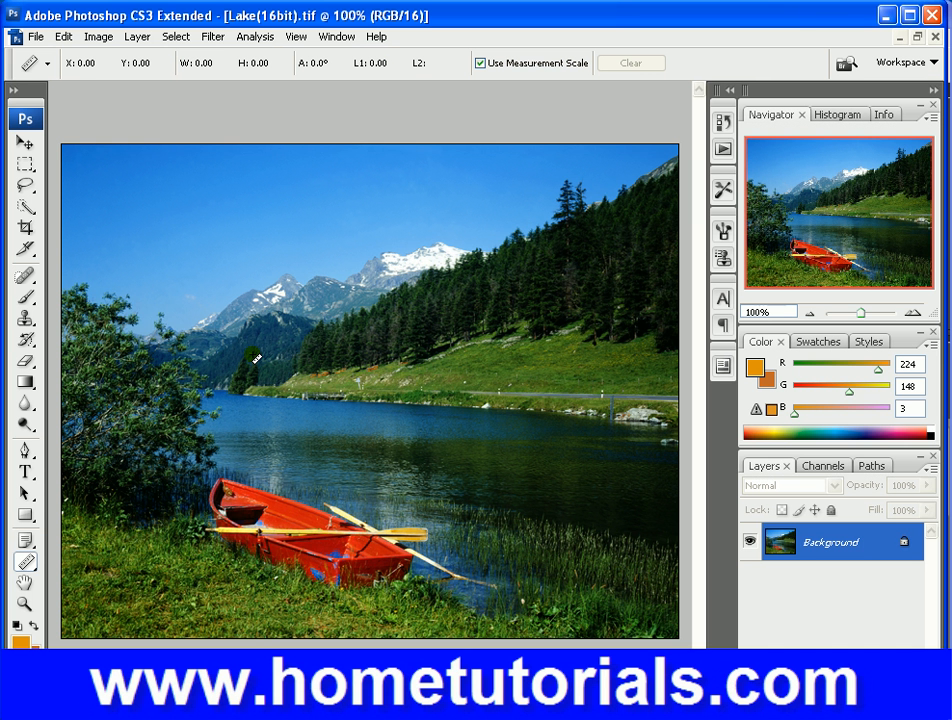
- Select the entire lake image and clear that selection again
{"action": "left_click", "coordinate": [176, 37]}
{"action": "left_click", "coordinate": [186, 57]}
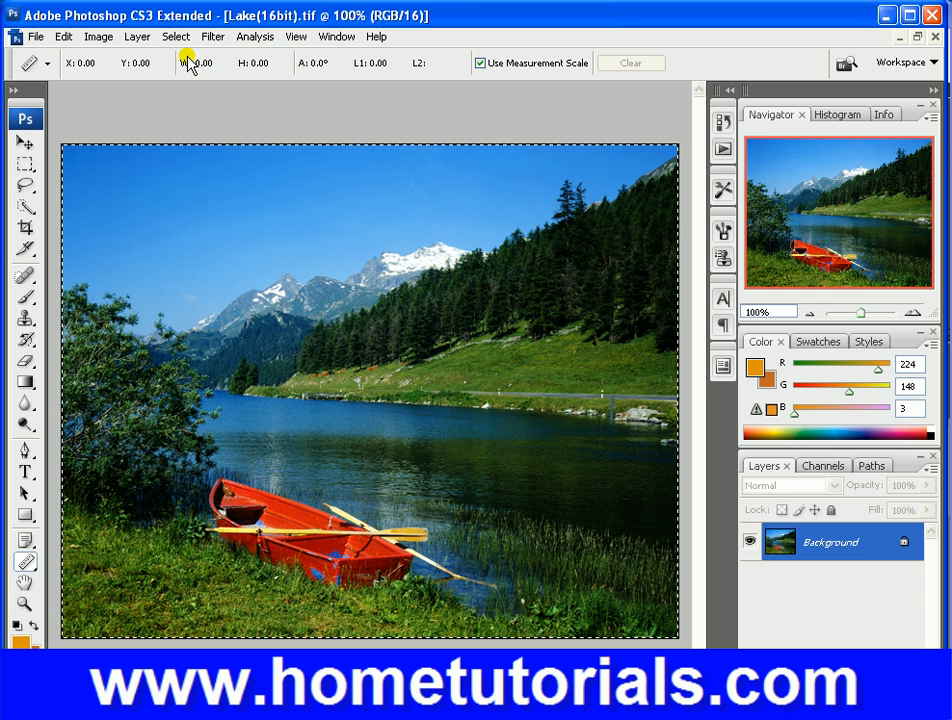
{"action": "left_click", "coordinate": [182, 37]}
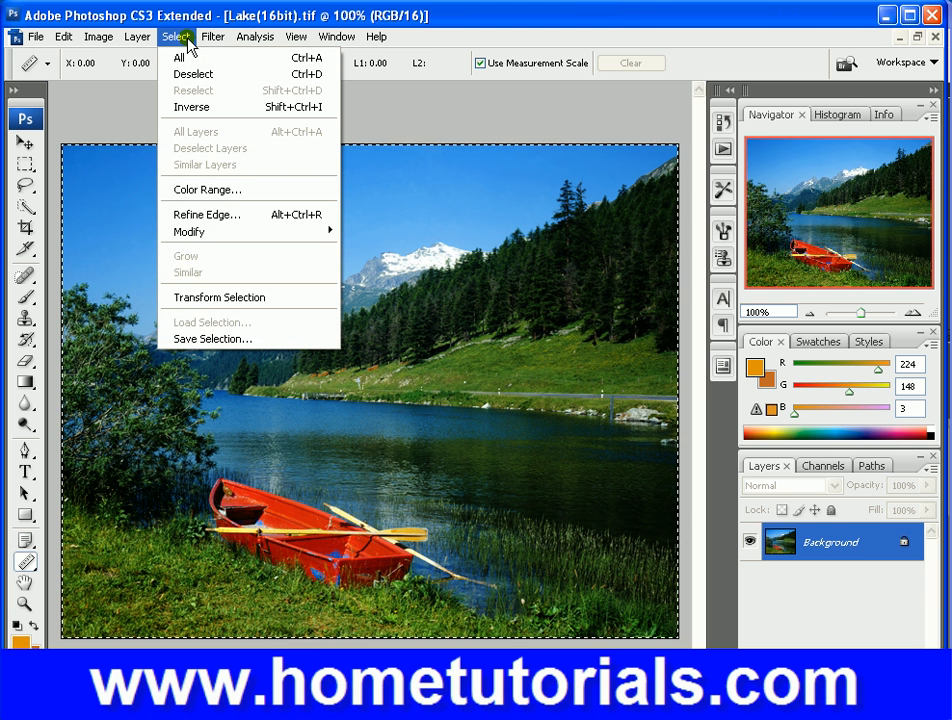
{"action": "left_click", "coordinate": [255, 76]}
{"action": "left_click", "coordinate": [173, 38]}
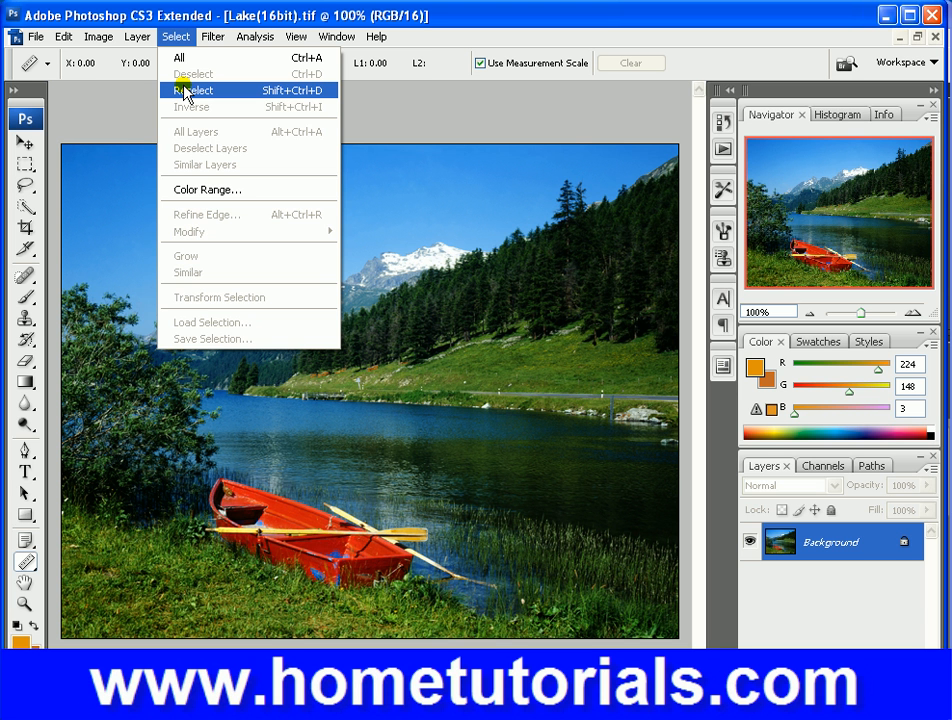
{"action": "left_click", "coordinate": [176, 40]}
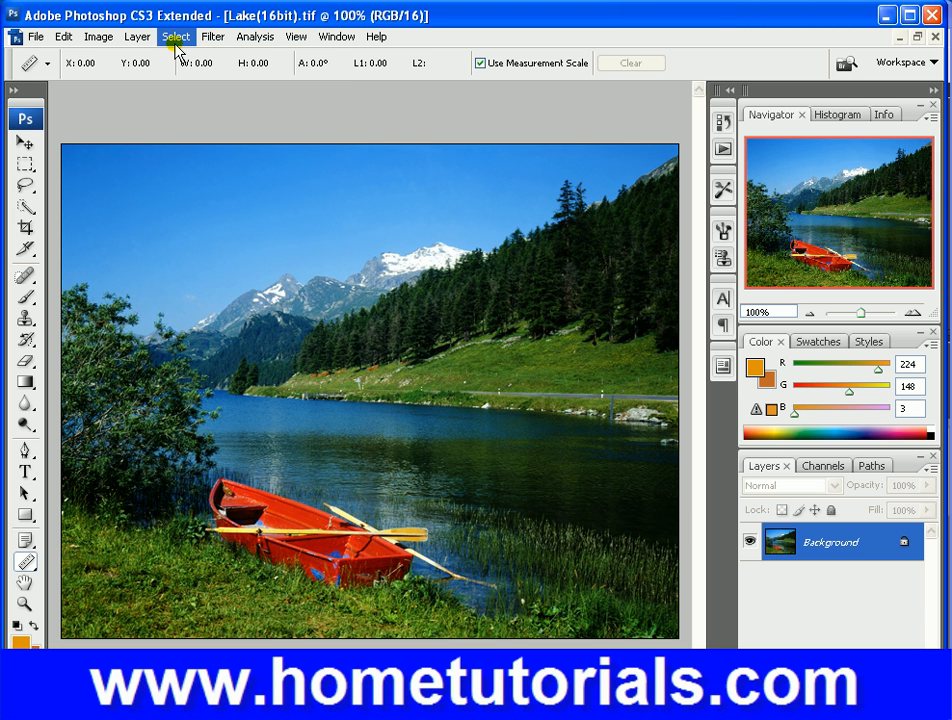
- Select the blue sky above the mountains and trees with the Magic Wand tool
{"action": "left_click", "coordinate": [28, 207]}
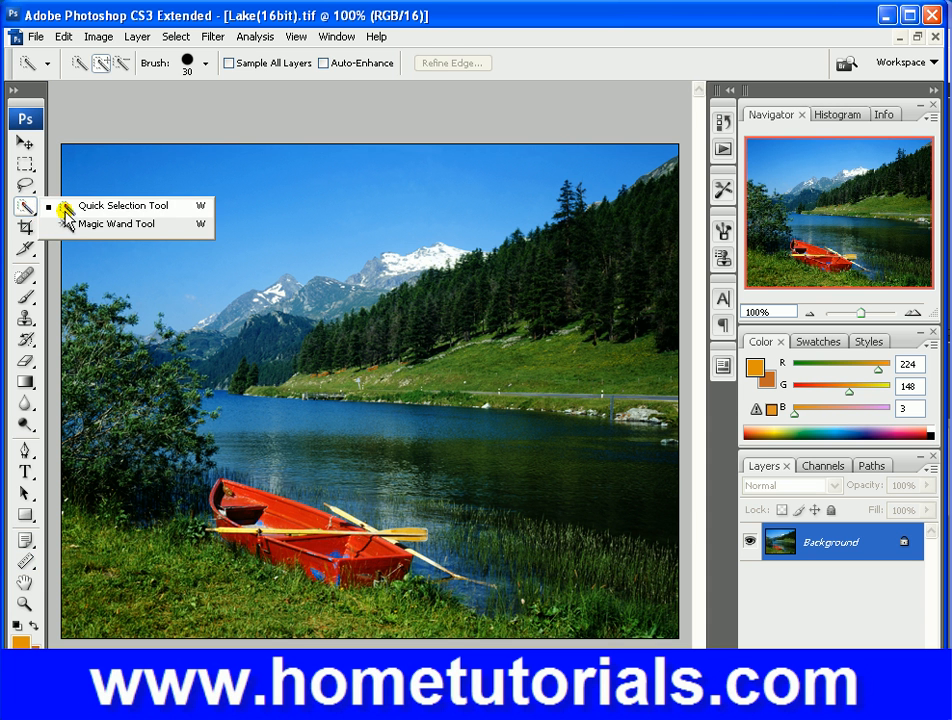
{"action": "left_click", "coordinate": [90, 226]}
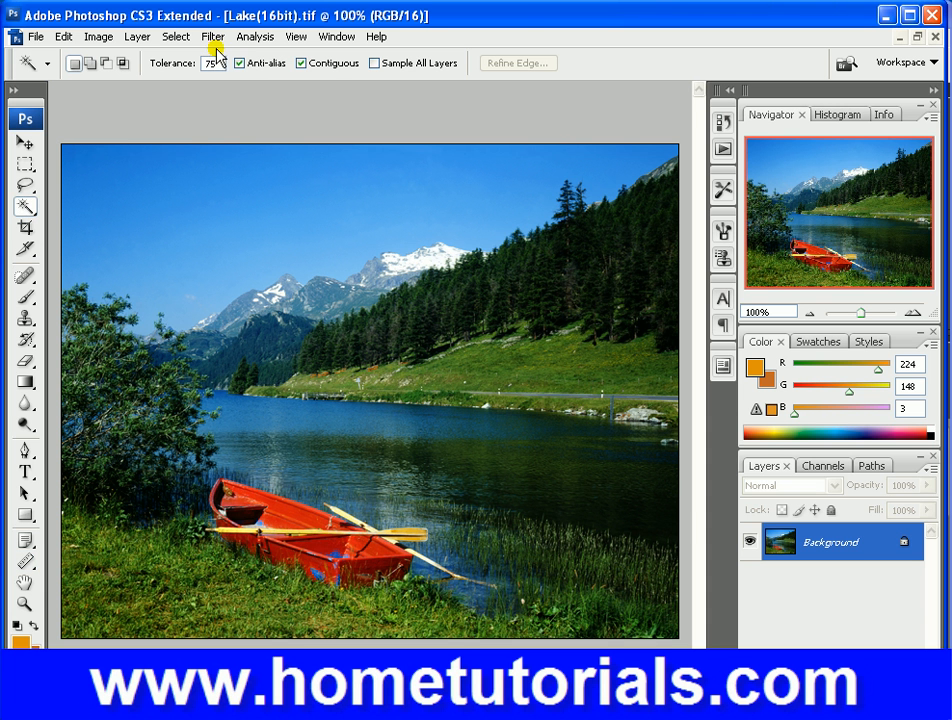
{"action": "left_click", "coordinate": [201, 218]}
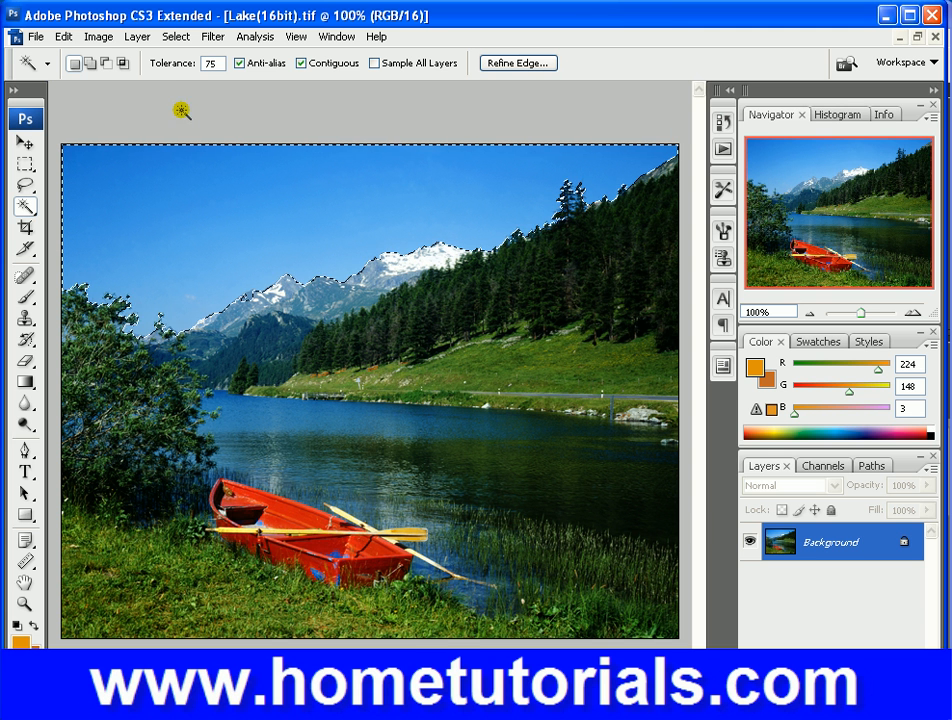
{"action": "left_click", "coordinate": [239, 164]}
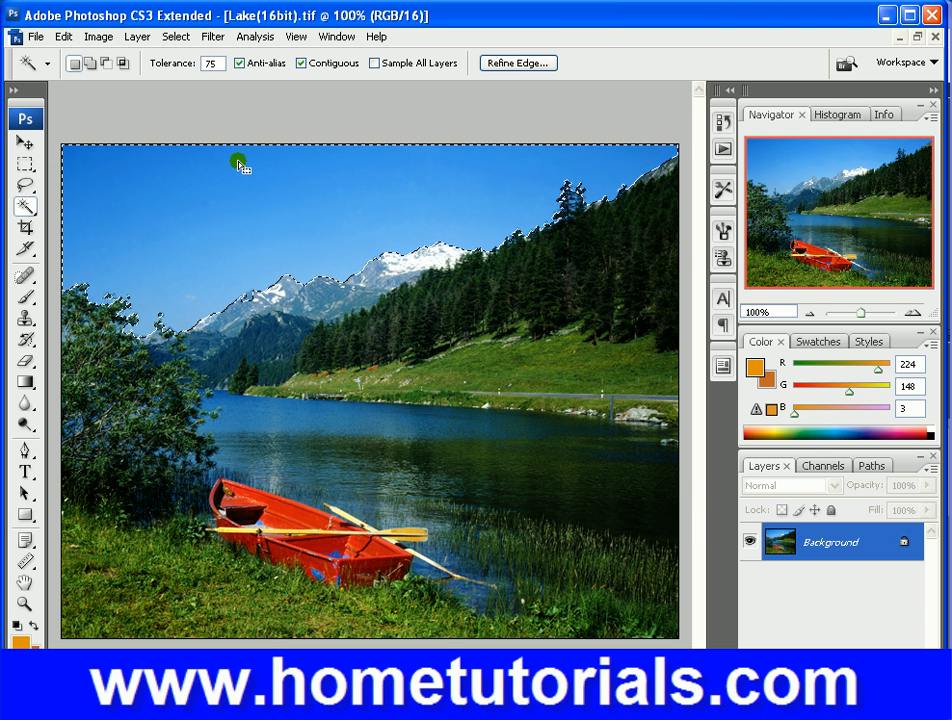
{"action": "left_click", "coordinate": [171, 282]}
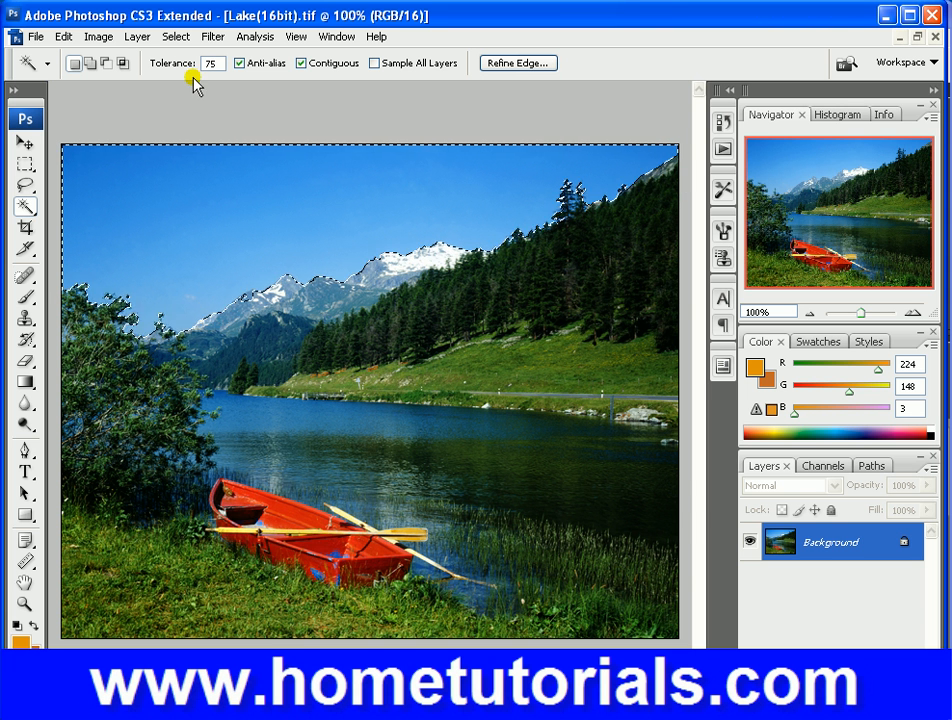
- Invert the sky selection so it covers the mountains, forest, lake and boat instead
{"action": "left_click", "coordinate": [176, 37]}
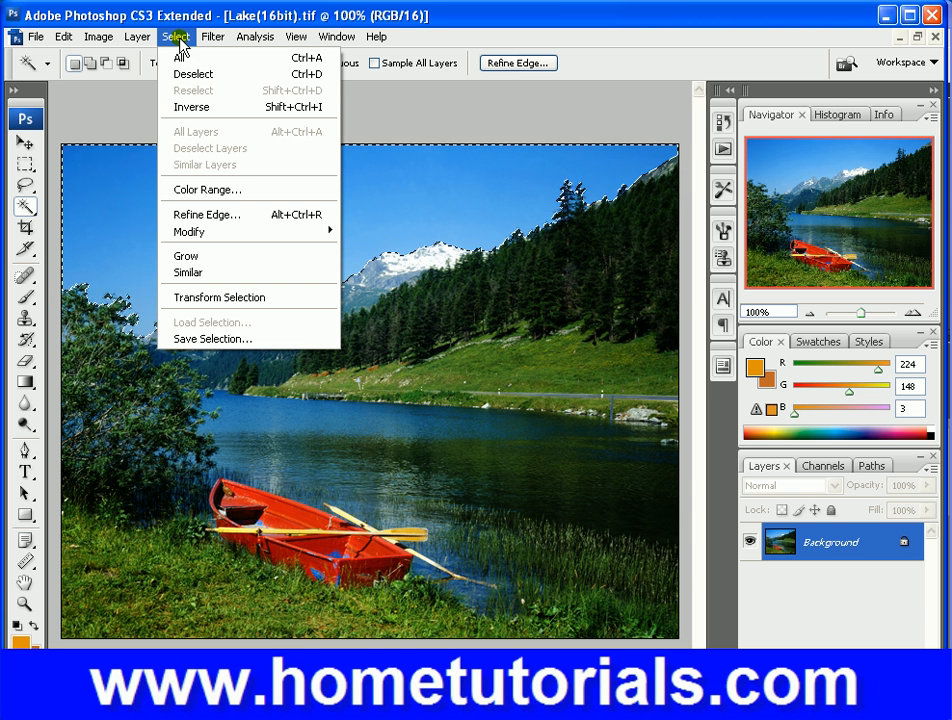
{"action": "left_click", "coordinate": [211, 107]}
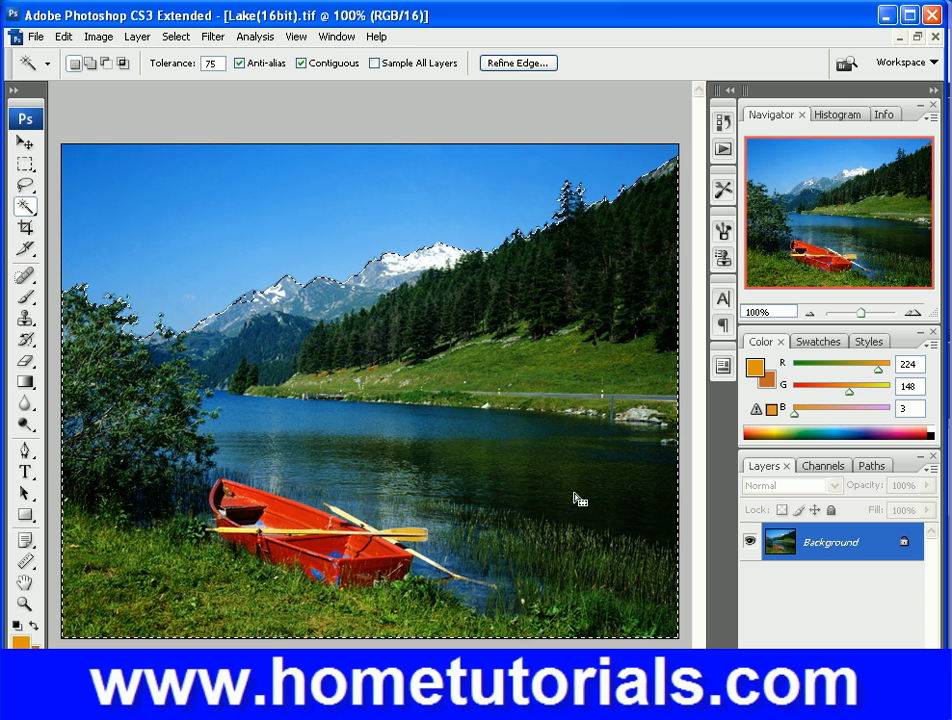
{"action": "left_click", "coordinate": [170, 317]}
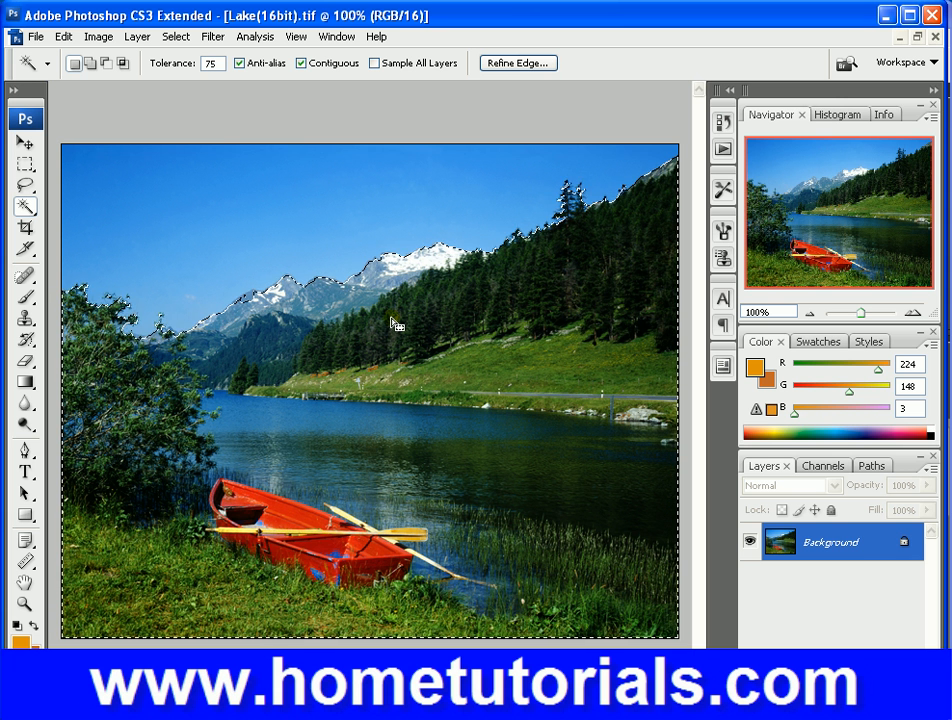
- Deselect the inverted landscape selection
{"action": "left_click", "coordinate": [170, 37]}
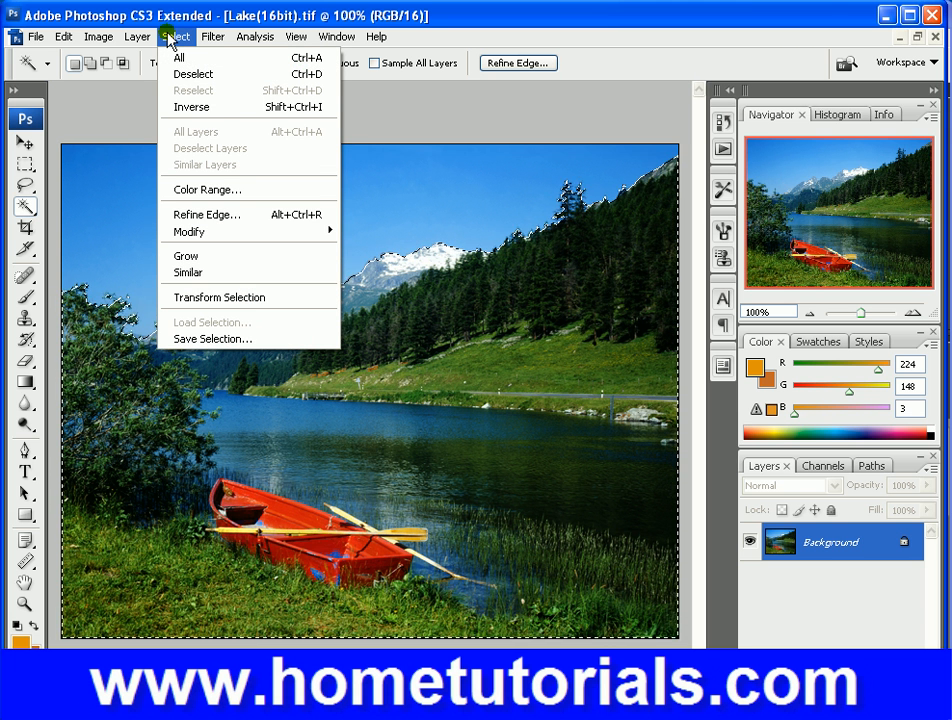
{"action": "left_click", "coordinate": [245, 133]}
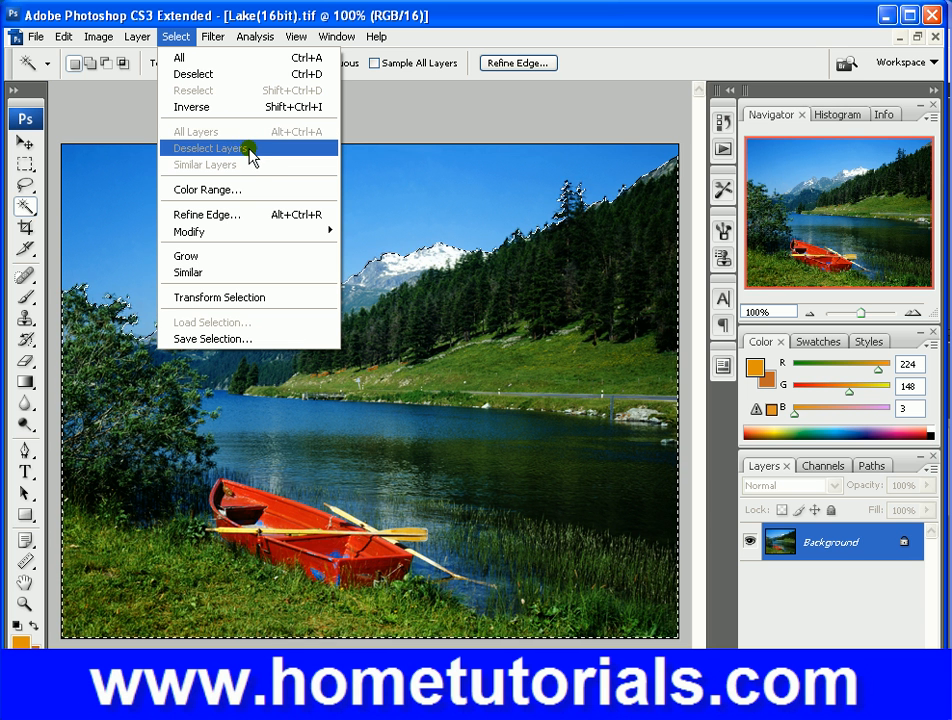
{"action": "left_click", "coordinate": [245, 165]}
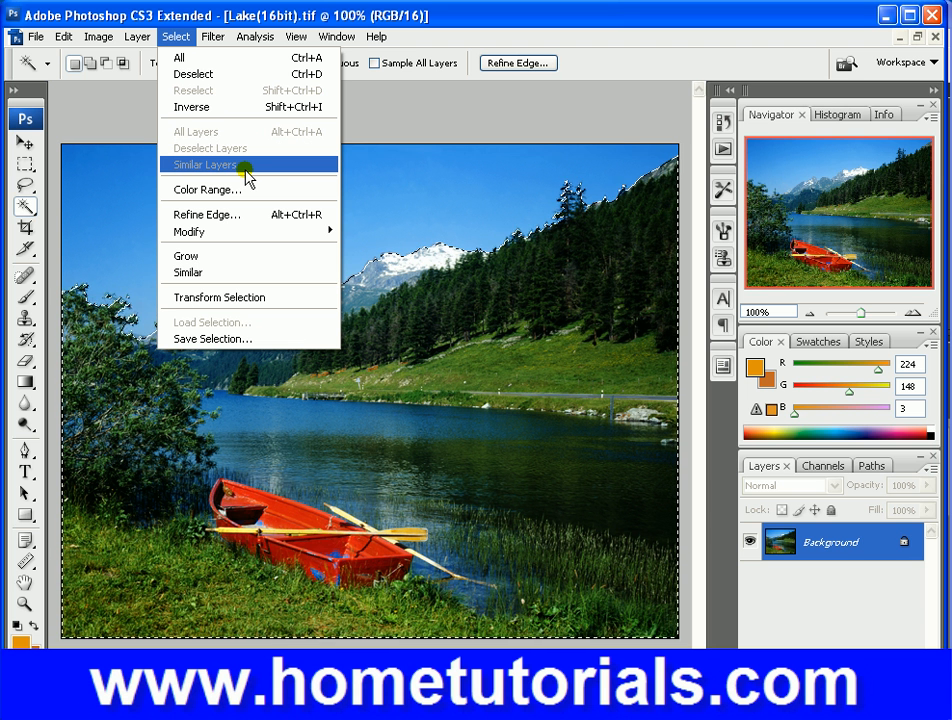
{"action": "left_click", "coordinate": [289, 75]}
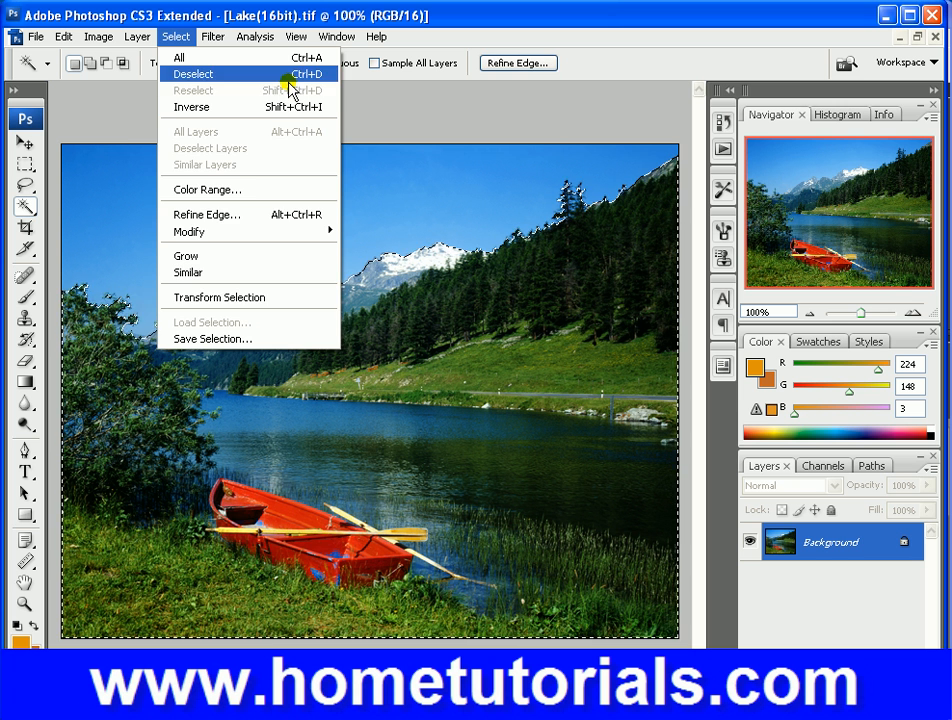
- Start a Color Range selection, sample the blue sky in the preview and set the fuzziness to 64
{"action": "left_click", "coordinate": [178, 37]}
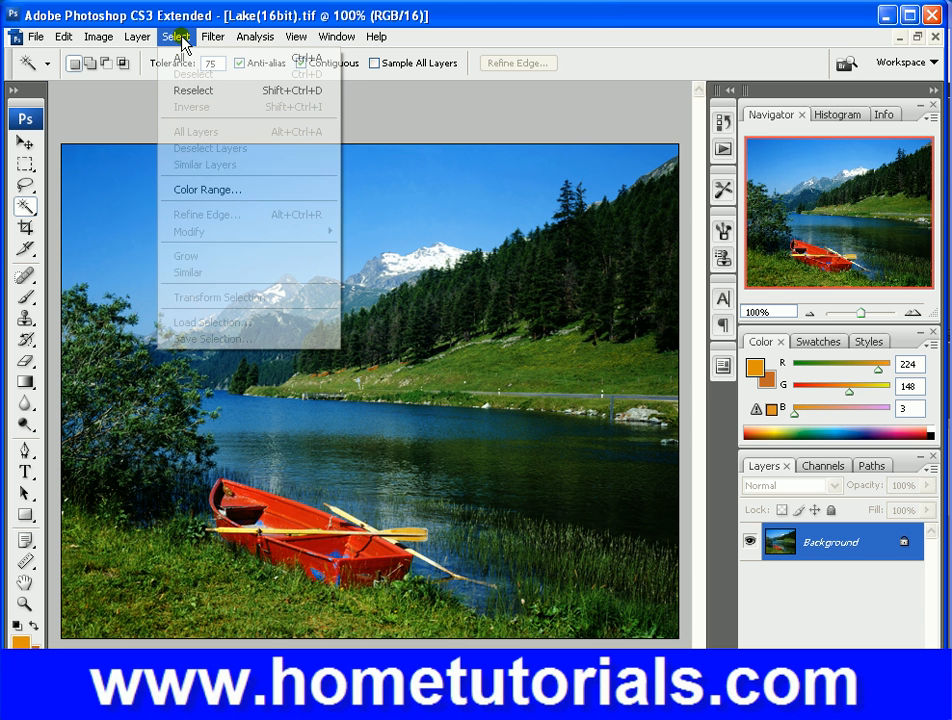
{"action": "left_click", "coordinate": [238, 191]}
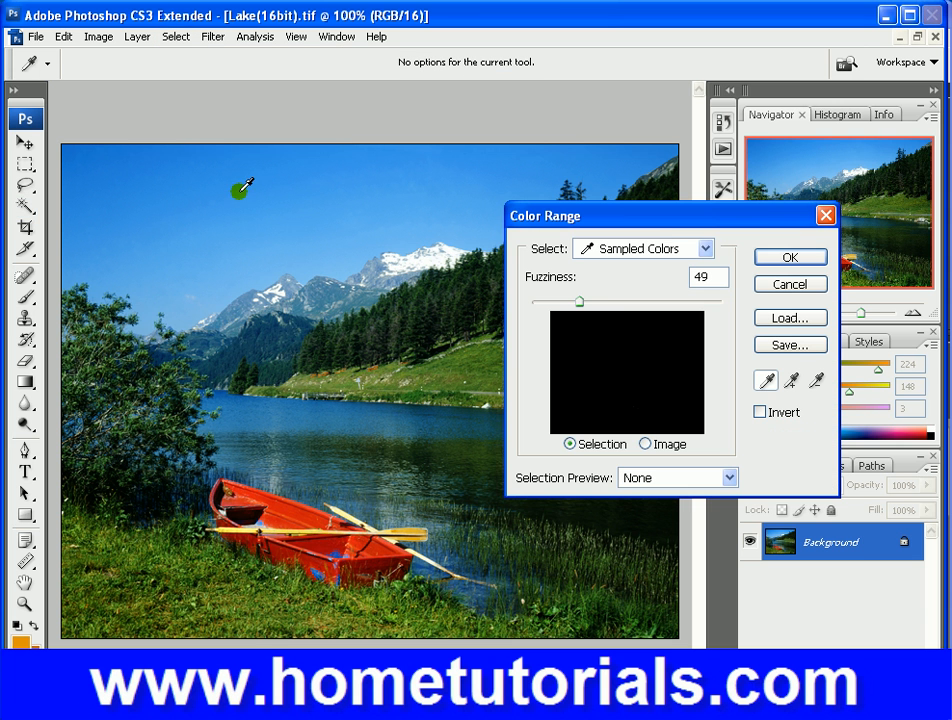
{"action": "left_click", "coordinate": [676, 222]}
{"action": "left_click_drag", "start_coordinate": [604, 216], "coordinate": [606, 91]}
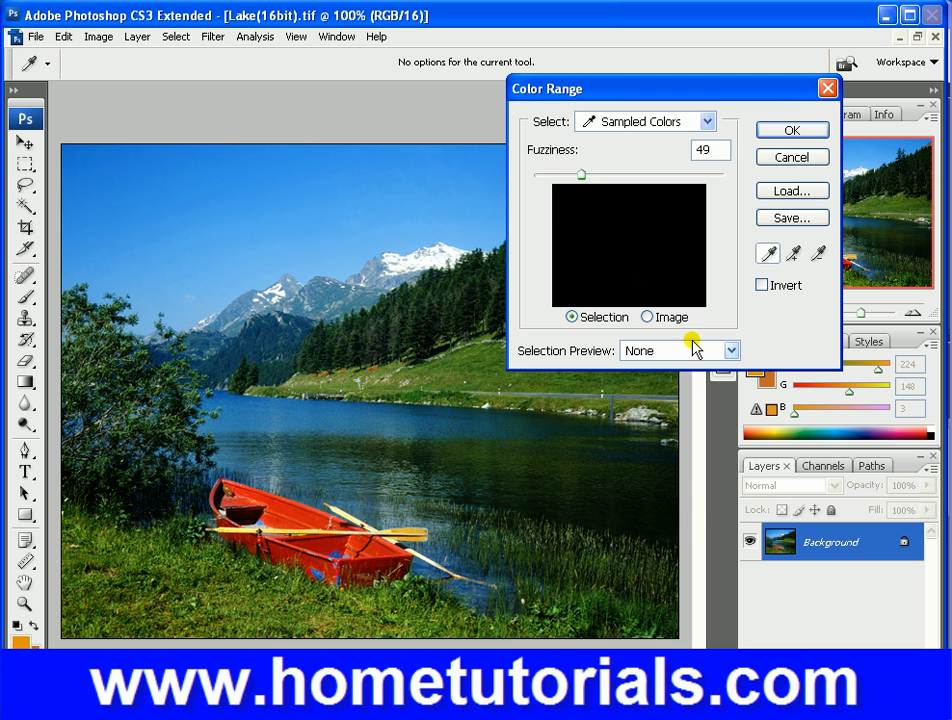
{"action": "left_click", "coordinate": [617, 222]}
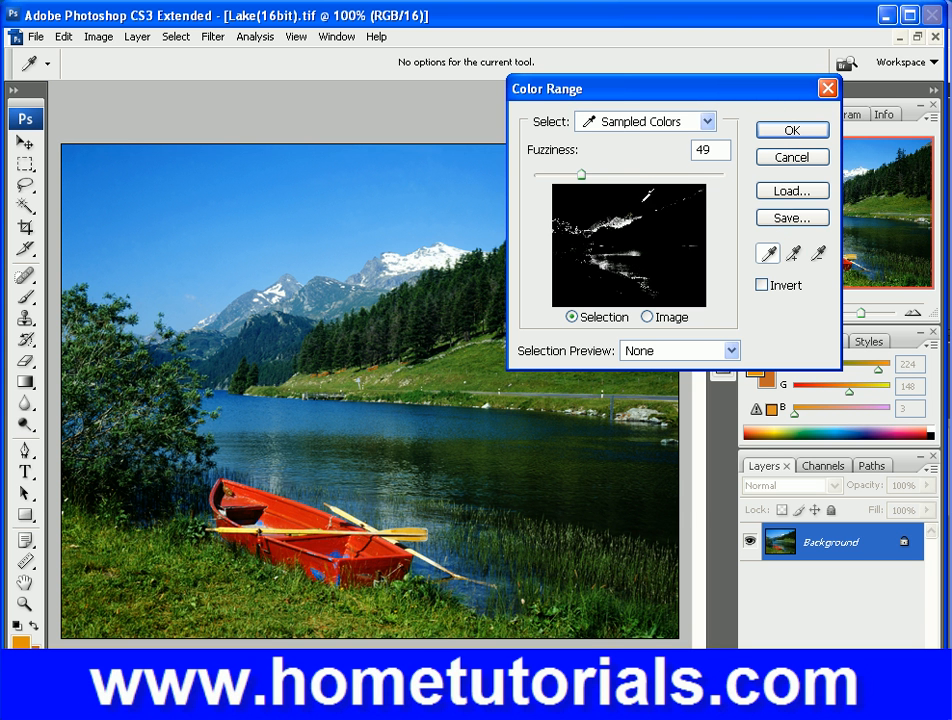
{"action": "left_click", "coordinate": [602, 191]}
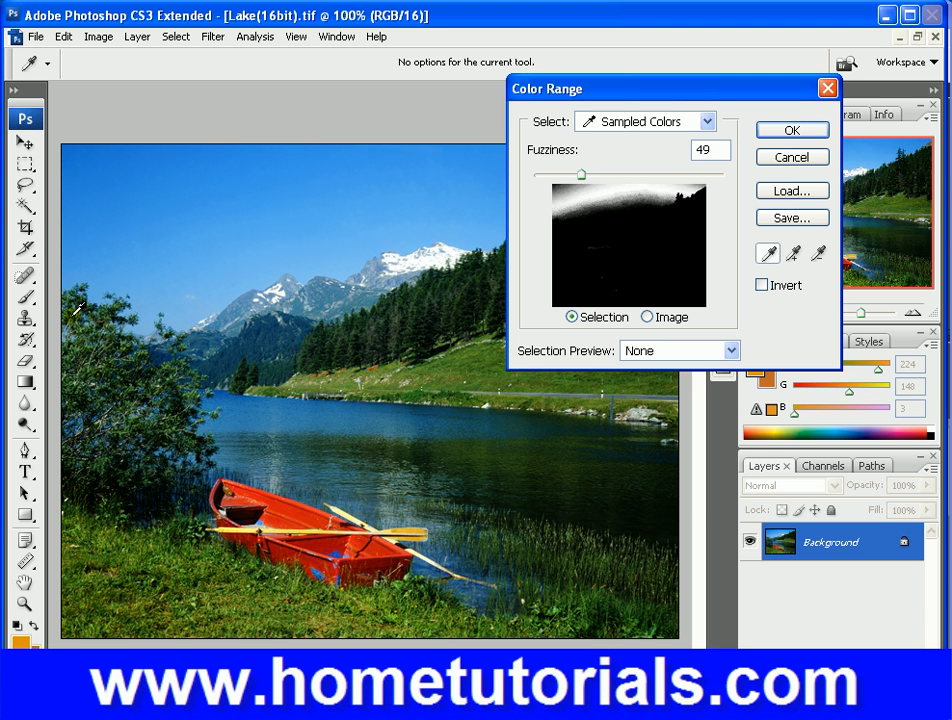
{"action": "left_click", "coordinate": [556, 189]}
{"action": "mouse_move", "coordinate": [584, 174]}
{"action": "left_mouse_down"}
{"action": "mouse_move", "coordinate": [728, 196]}
{"action": "mouse_move", "coordinate": [585, 178]}
{"action": "mouse_move", "coordinate": [599, 177]}
{"action": "left_mouse_up"}
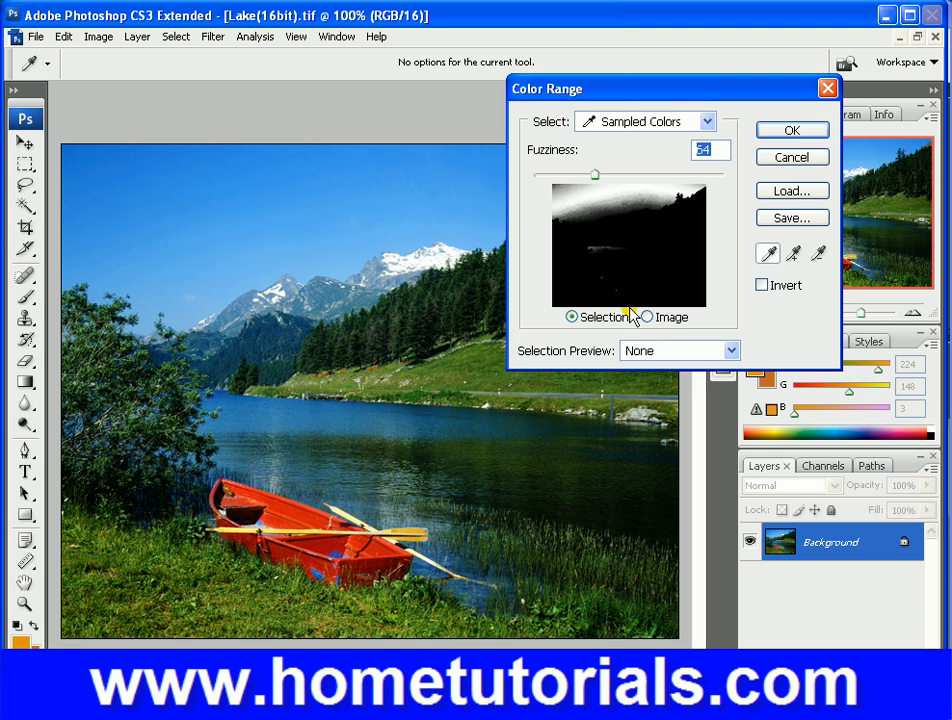
- Add the lower sky near the mountains to the sampled colors and subtract the mountain tones from them
{"action": "left_click", "coordinate": [797, 254]}
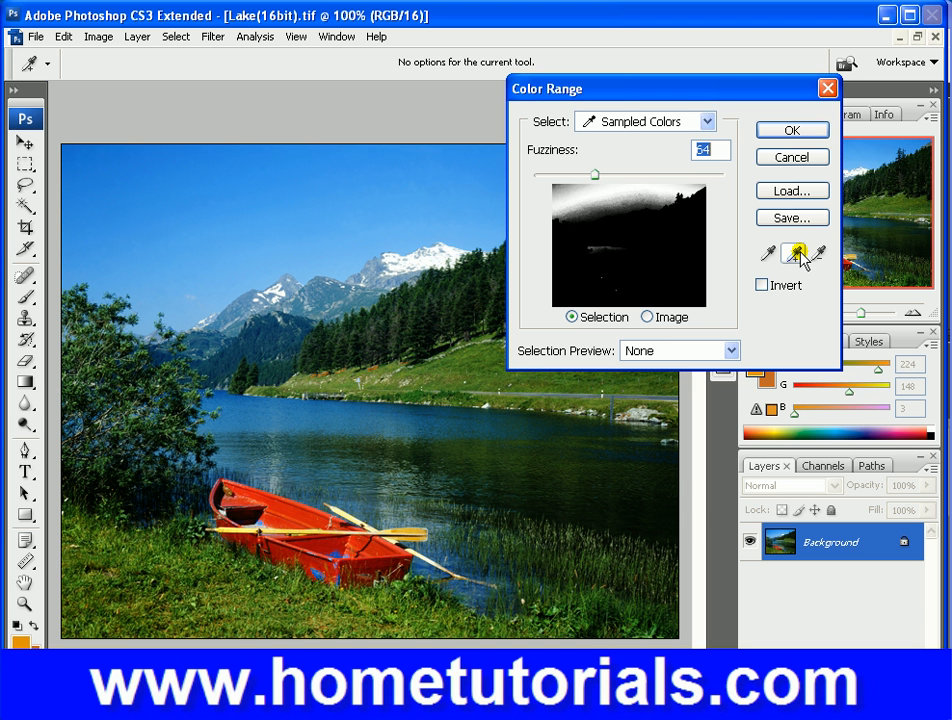
{"action": "left_click", "coordinate": [600, 220]}
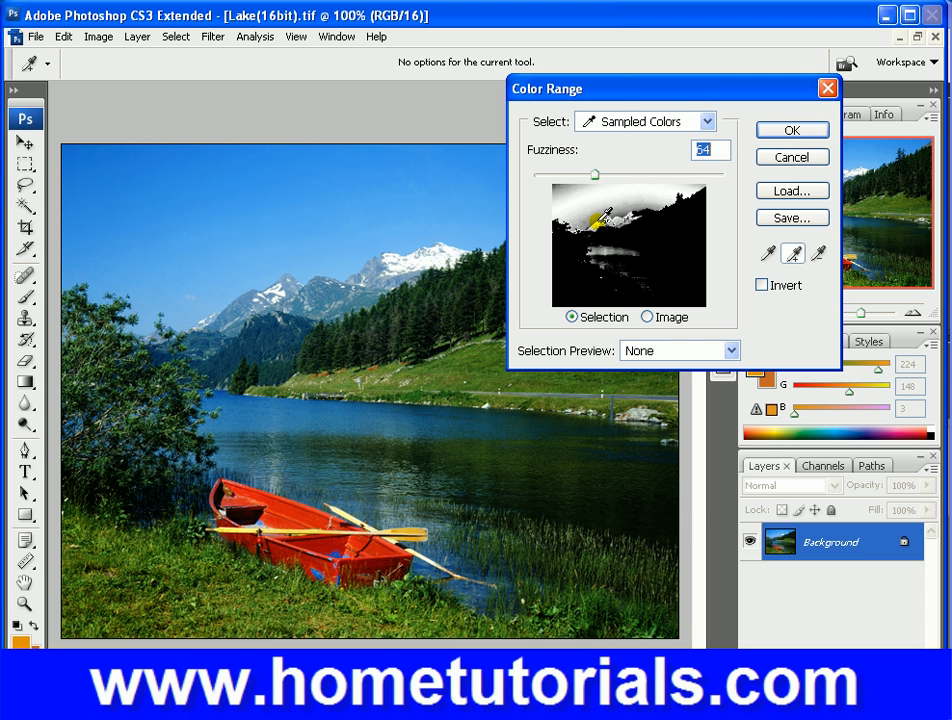
{"action": "left_click", "coordinate": [818, 254]}
{"action": "left_click", "coordinate": [583, 194]}
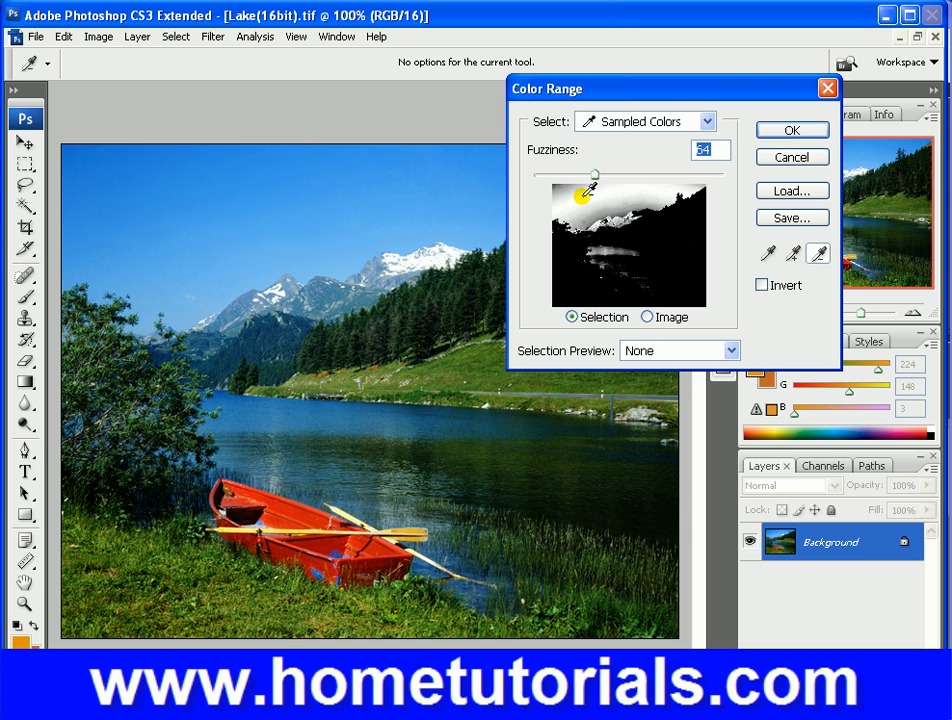
{"action": "left_click", "coordinate": [588, 220]}
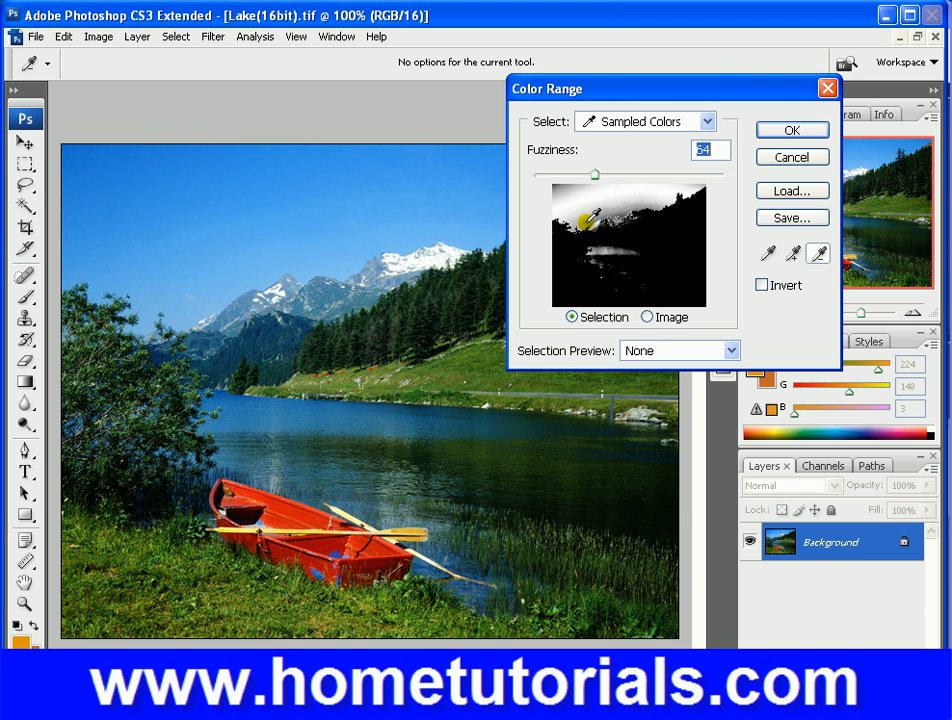
{"action": "left_click_drag", "start_coordinate": [591, 219], "coordinate": [603, 214]}
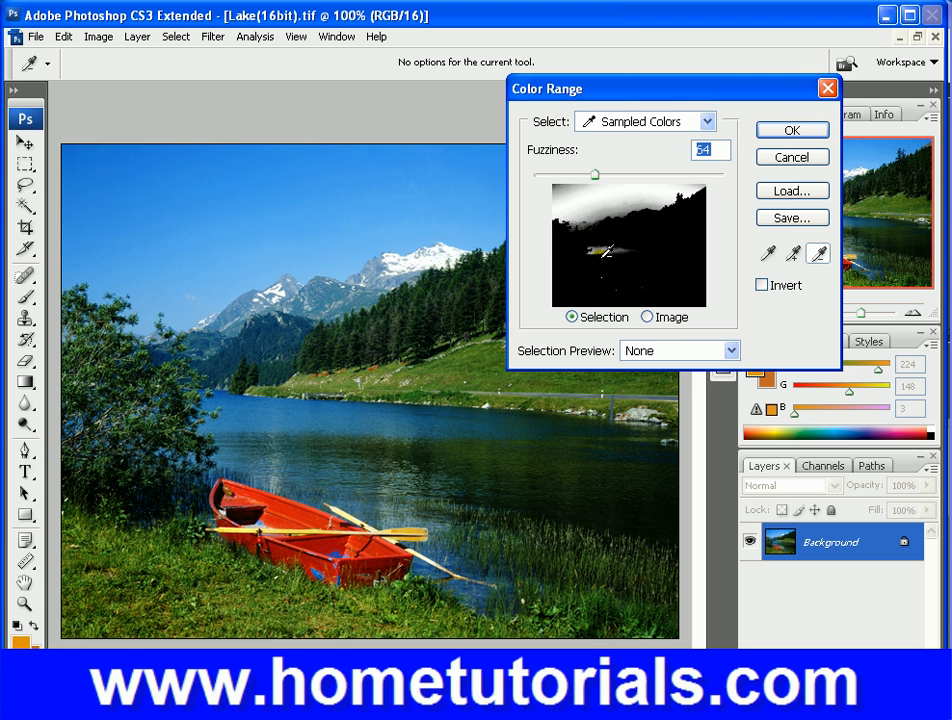
- Refine the sampled sky colors by subtracting tones in the preview and apply the Color Range selection
{"action": "left_click", "coordinate": [700, 188]}
{"action": "left_click", "coordinate": [557, 202]}
{"action": "left_click", "coordinate": [665, 175]}
{"action": "left_click", "coordinate": [660, 201]}
{"action": "left_click", "coordinate": [553, 225]}
{"action": "left_click", "coordinate": [801, 126]}
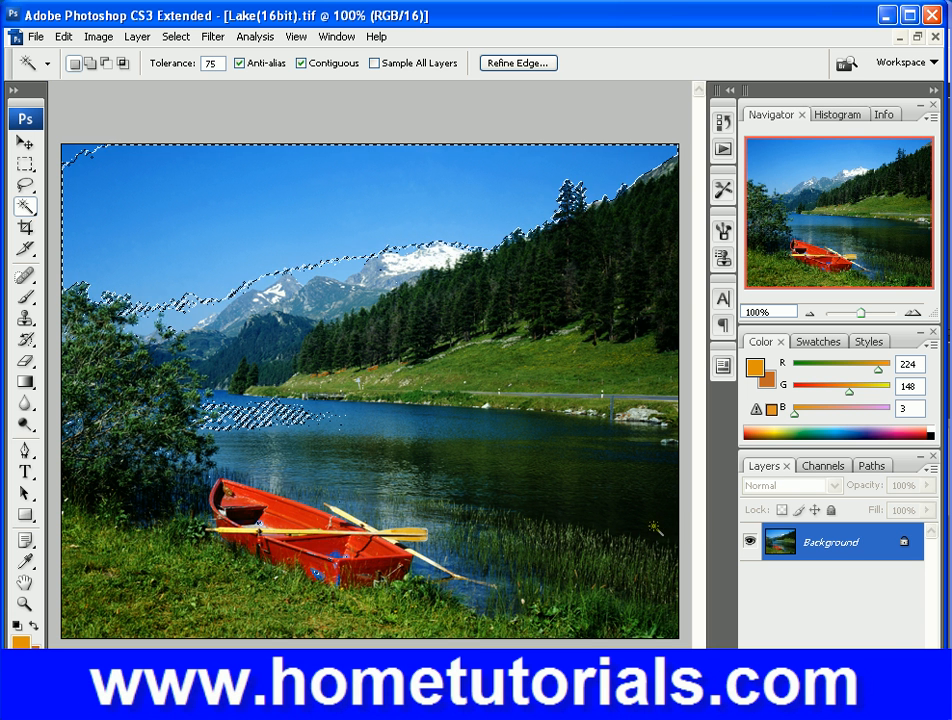
- Duplicate the Background layer within the Lake(16bit).tif document, keeping the suggested layer name
{"action": "right_click", "coordinate": [843, 593]}
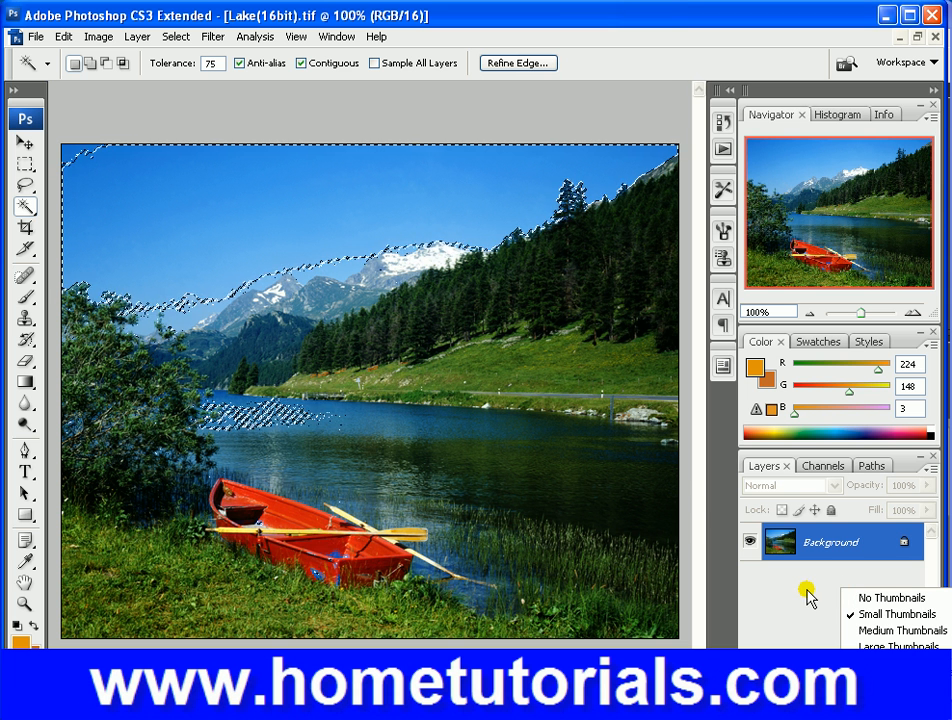
{"action": "left_click", "coordinate": [823, 607]}
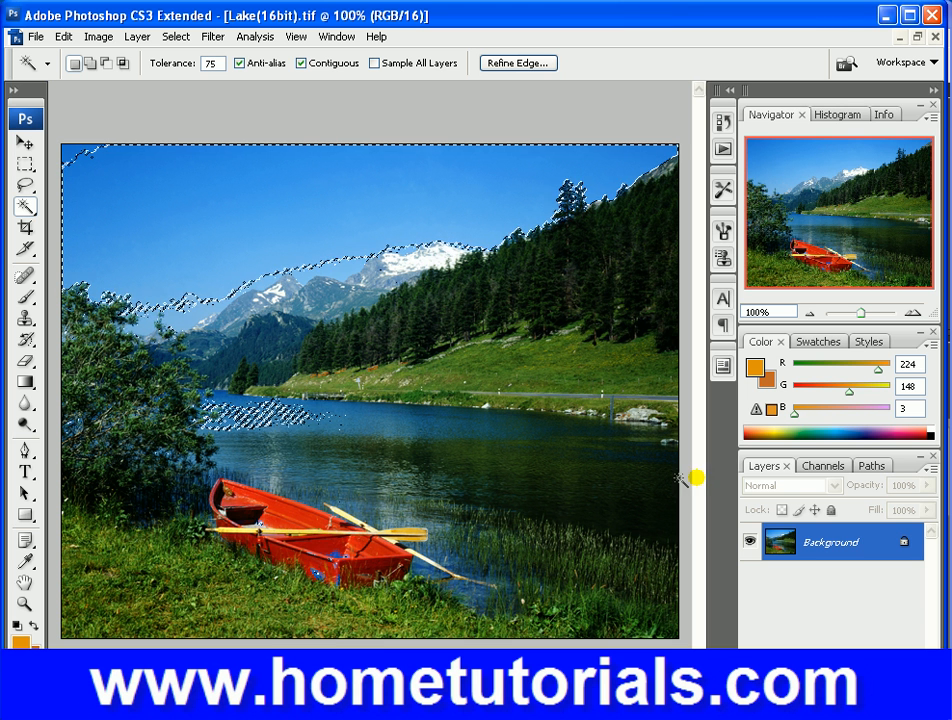
{"action": "left_click", "coordinate": [142, 40]}
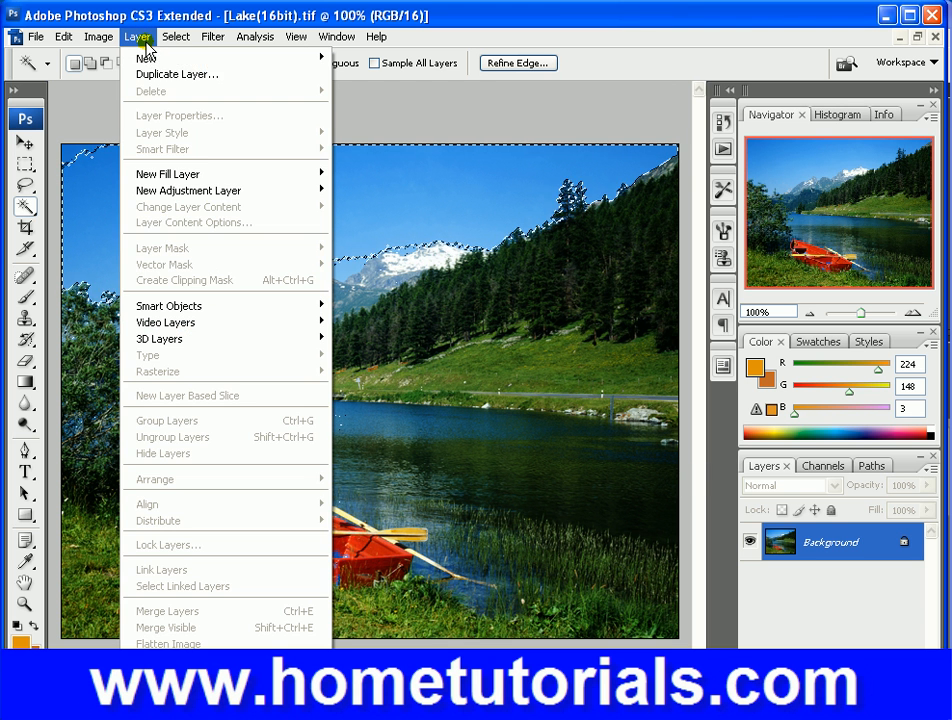
{"action": "left_click", "coordinate": [207, 79]}
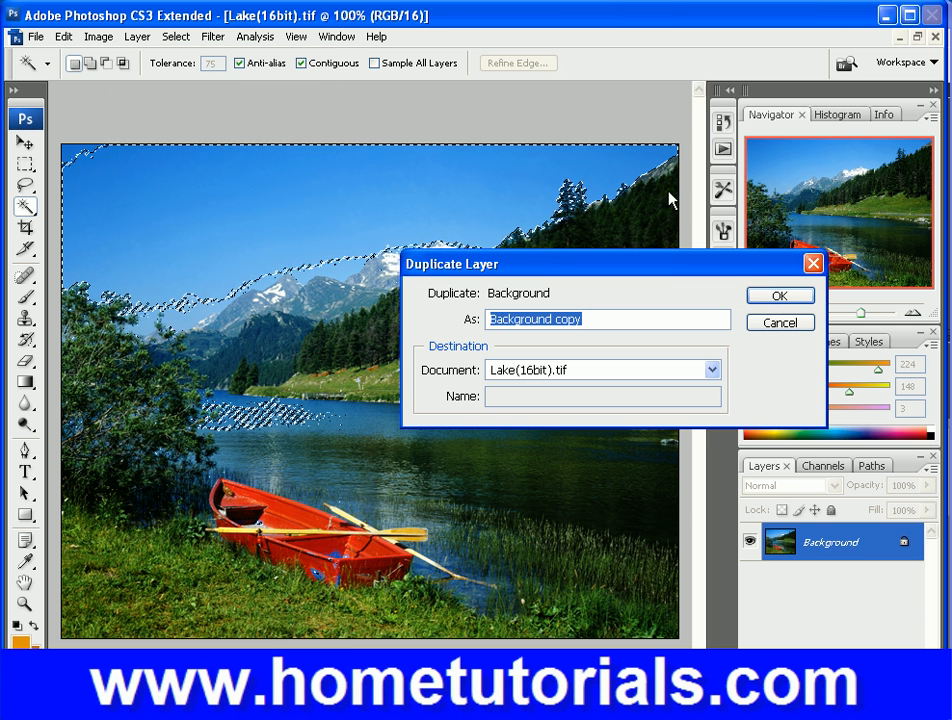
{"action": "left_click", "coordinate": [778, 295]}
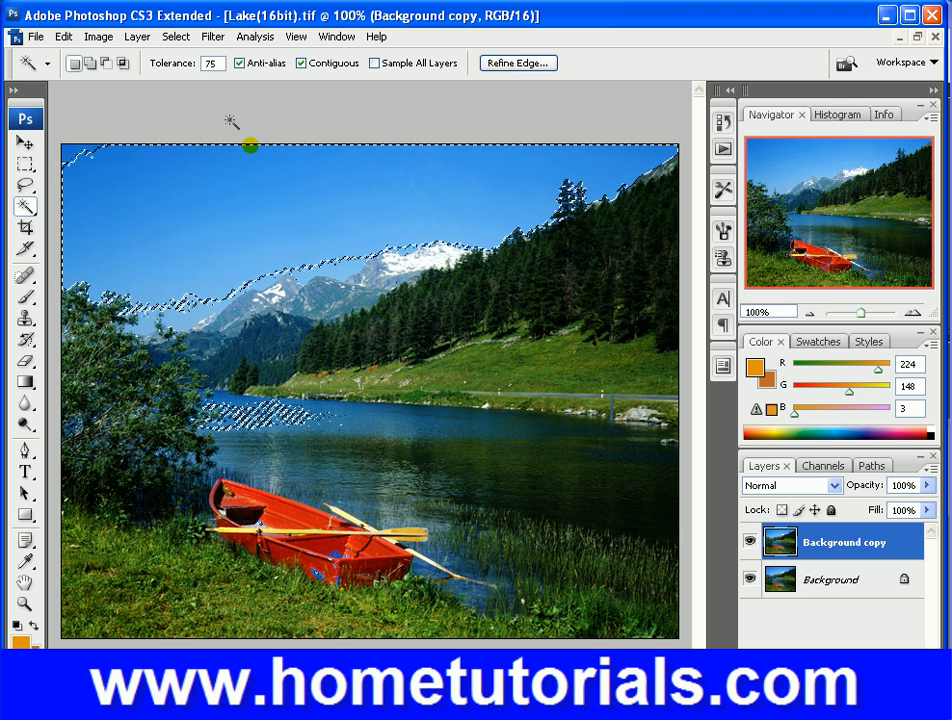
- Convert the Background into a regular layer with the suggested name and settings, and keep it as the active layer
{"action": "left_click", "coordinate": [137, 36]}
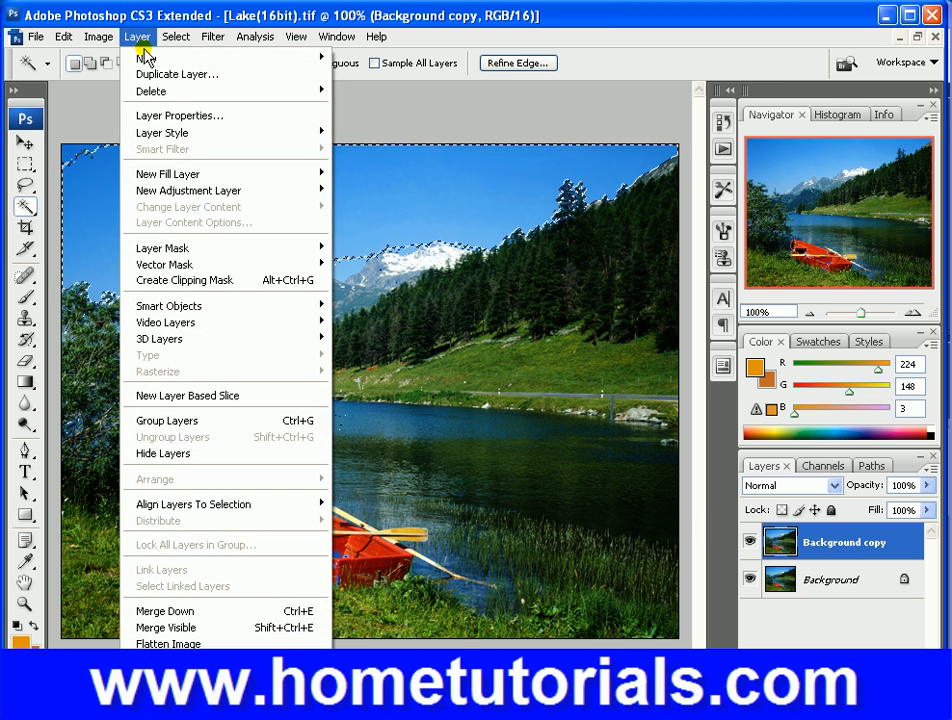
{"action": "mouse_move", "coordinate": [148, 62]}
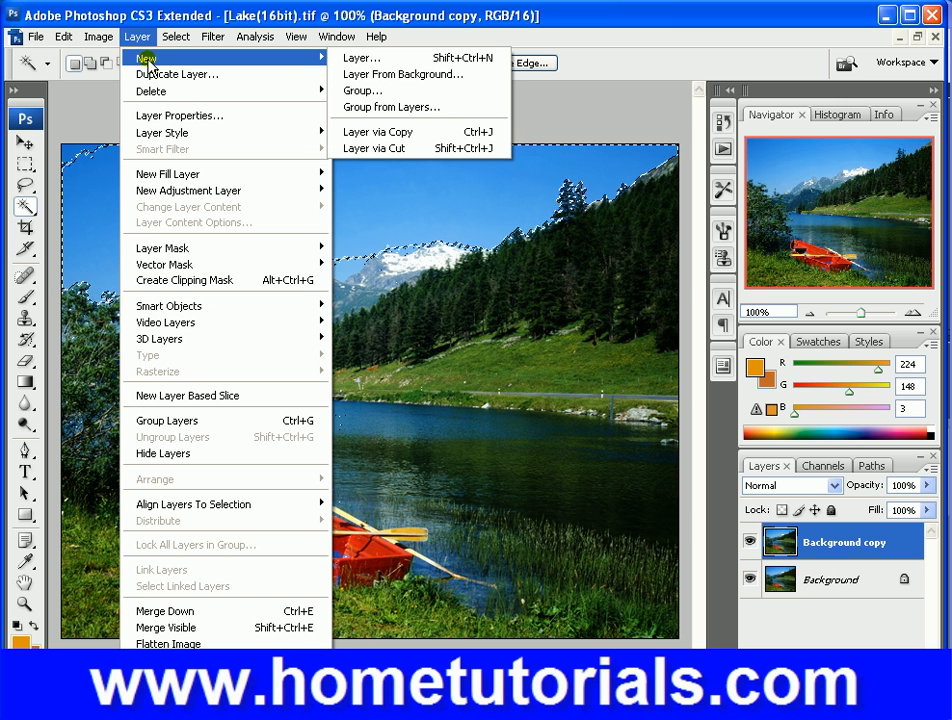
{"action": "left_click", "coordinate": [377, 79]}
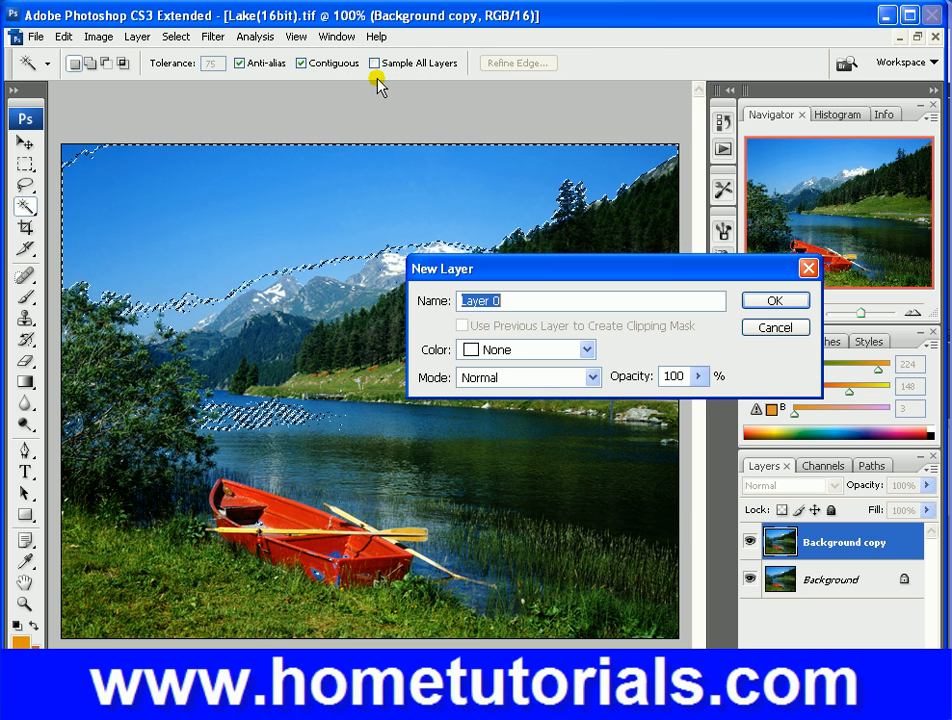
{"action": "left_click", "coordinate": [747, 294]}
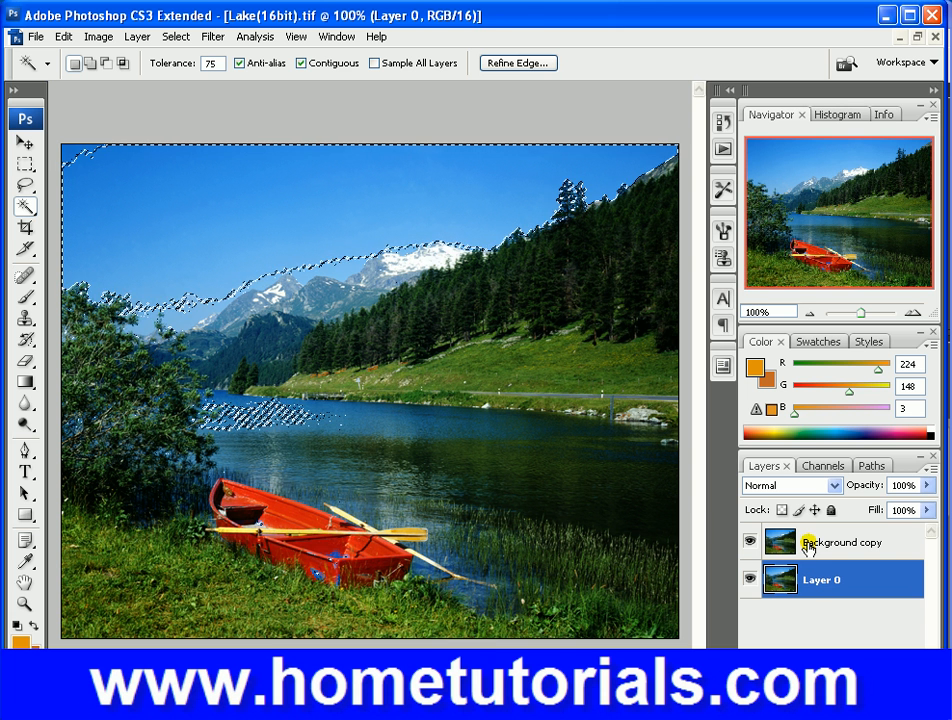
{"action": "left_click", "coordinate": [808, 546]}
{"action": "left_click", "coordinate": [808, 580]}
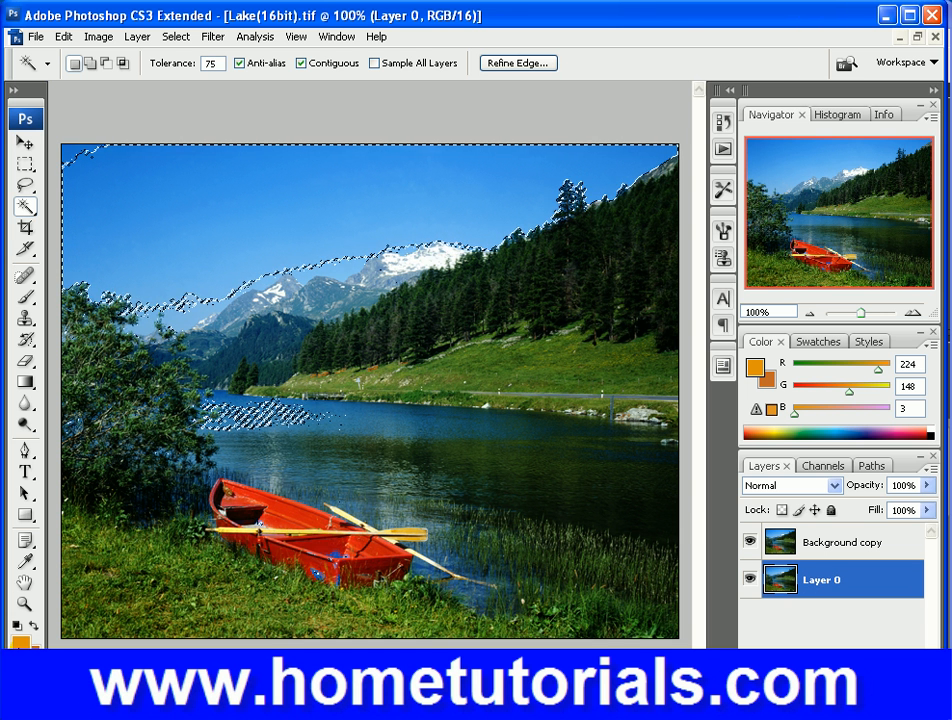
- Set the foreground color to crimson red, R 224, G 3, B 71
{"action": "left_click", "coordinate": [19, 639]}
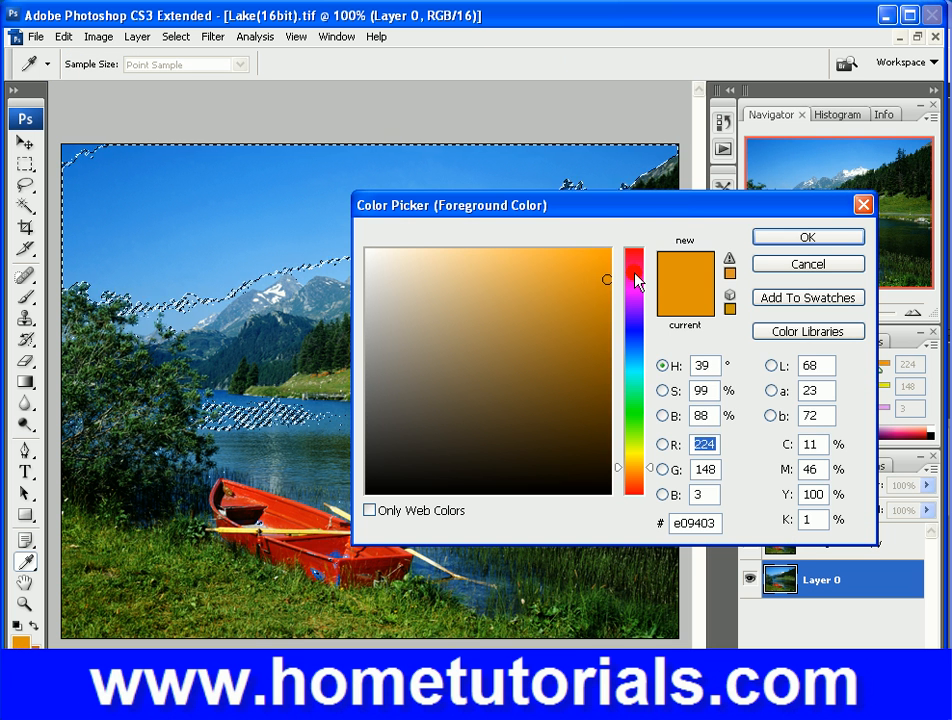
{"action": "left_click", "coordinate": [635, 272]}
{"action": "left_click_drag", "start_coordinate": [636, 276], "coordinate": [636, 274]}
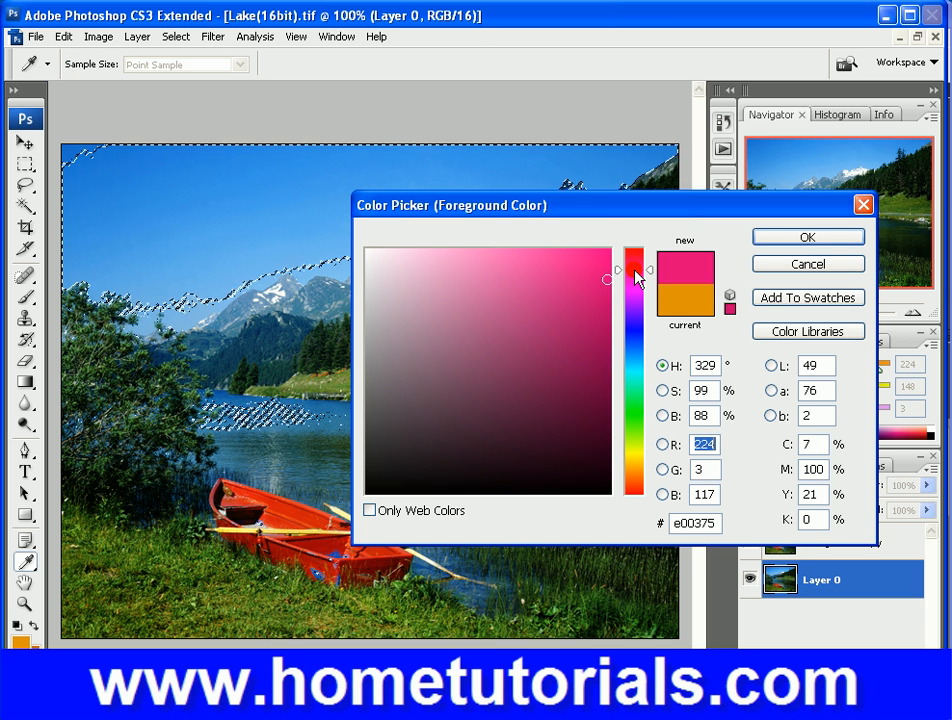
{"action": "left_click", "coordinate": [636, 263]}
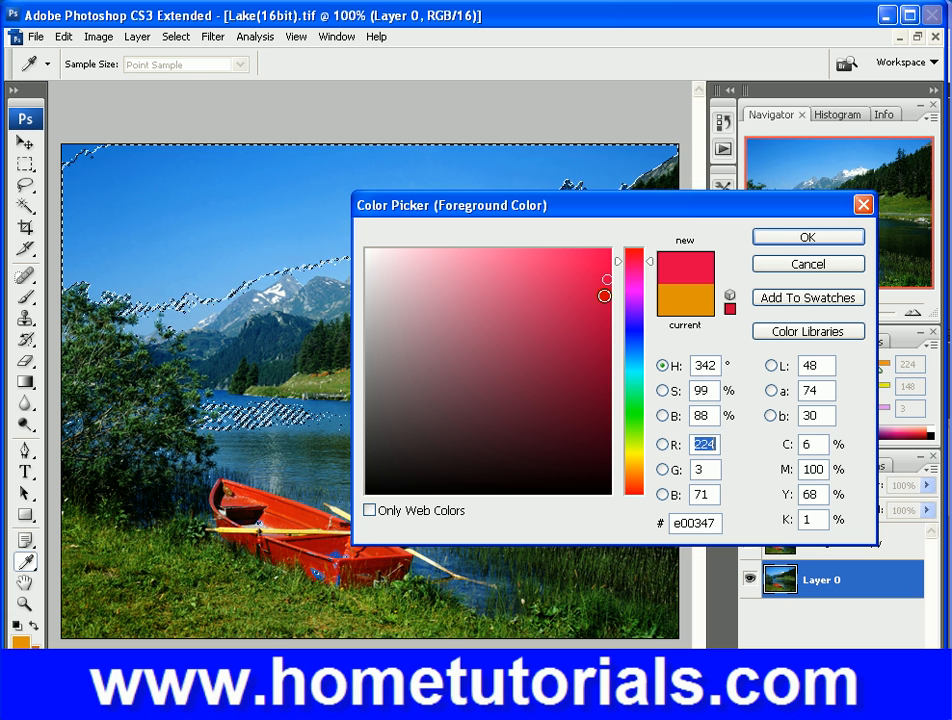
{"action": "left_click", "coordinate": [784, 238]}
{"action": "key", "text": "w"}
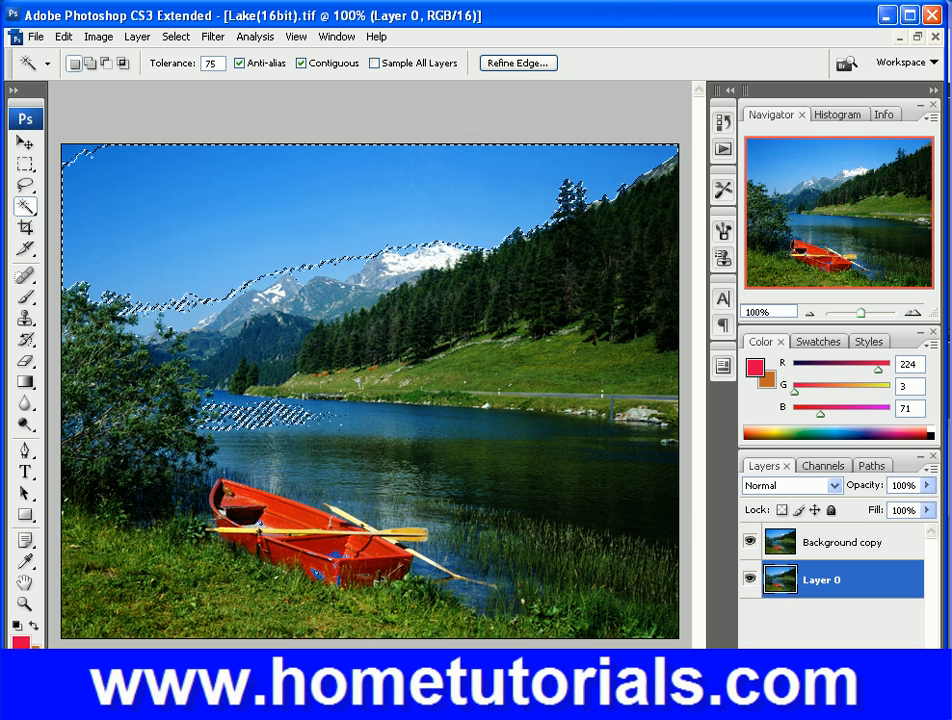
- Fill the selected sky on Layer 0 with the foreground color in Normal mode at 60% opacity
{"action": "left_click", "coordinate": [107, 42]}
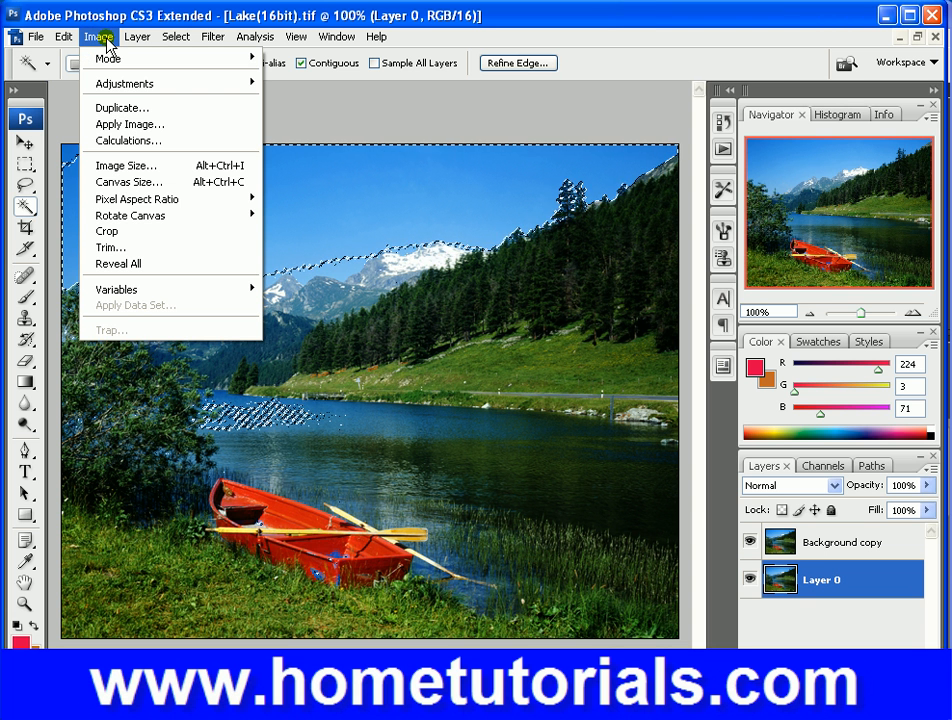
{"action": "mouse_move", "coordinate": [128, 41]}
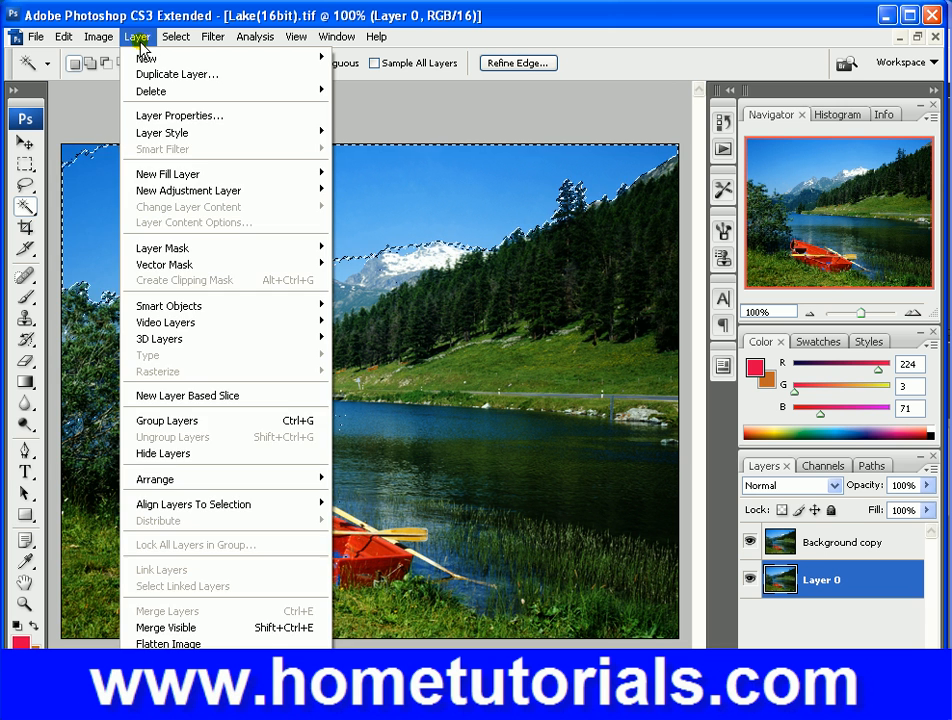
{"action": "mouse_move", "coordinate": [63, 42]}
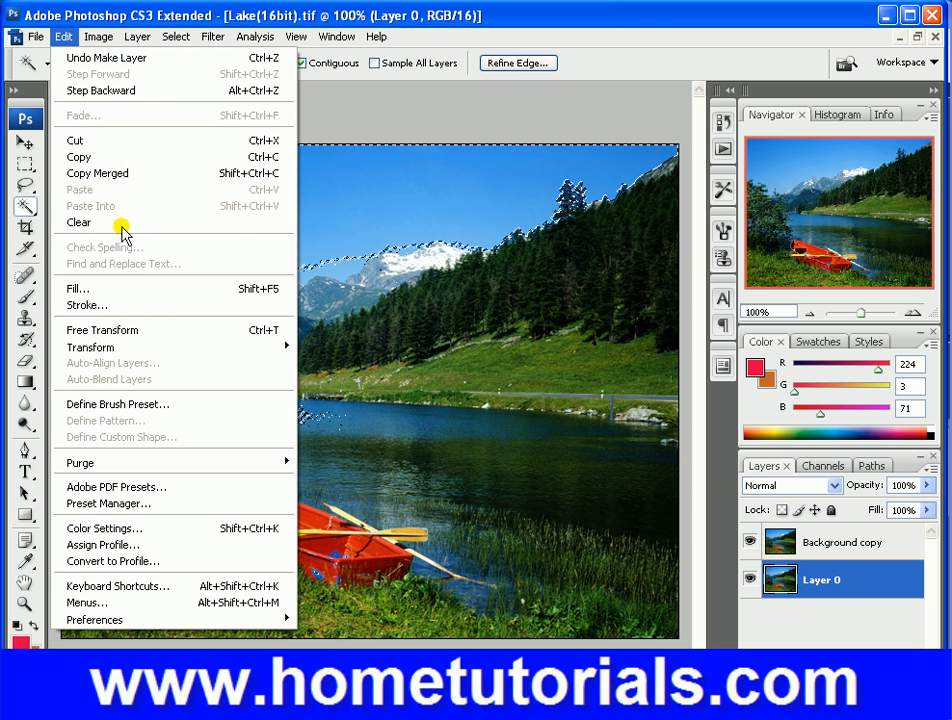
{"action": "left_click", "coordinate": [135, 289]}
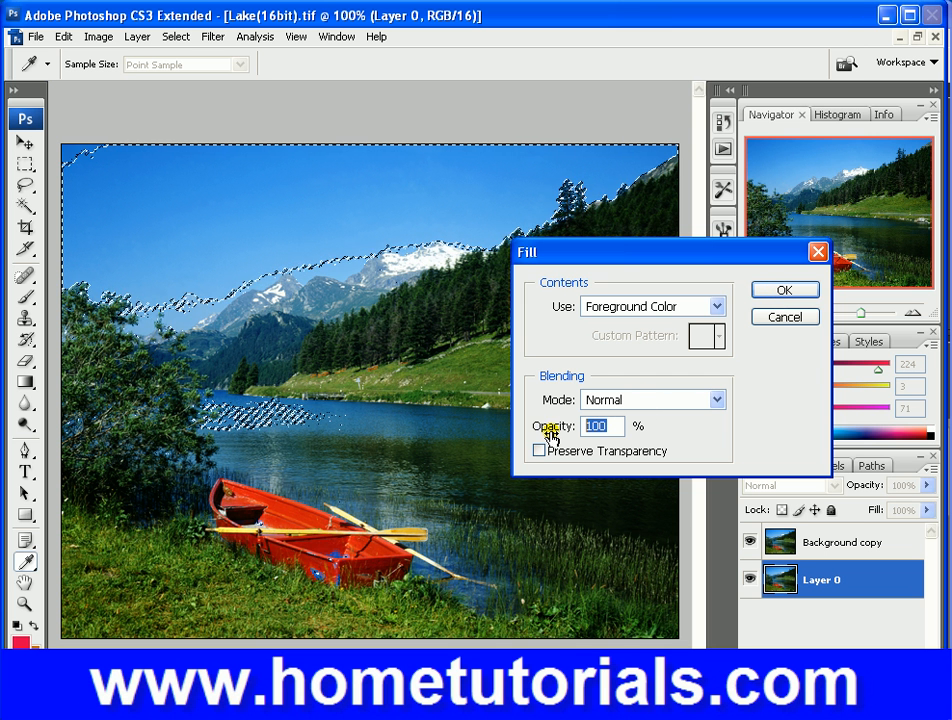
{"action": "type", "text": "6"}
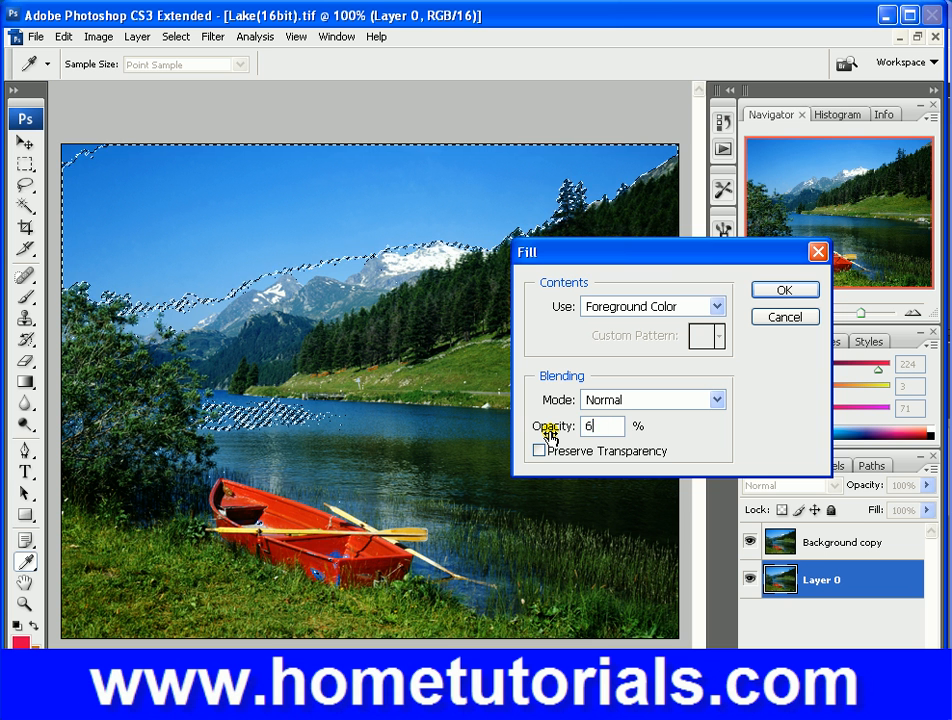
{"action": "type", "text": "0"}
{"action": "left_click", "coordinate": [815, 290]}
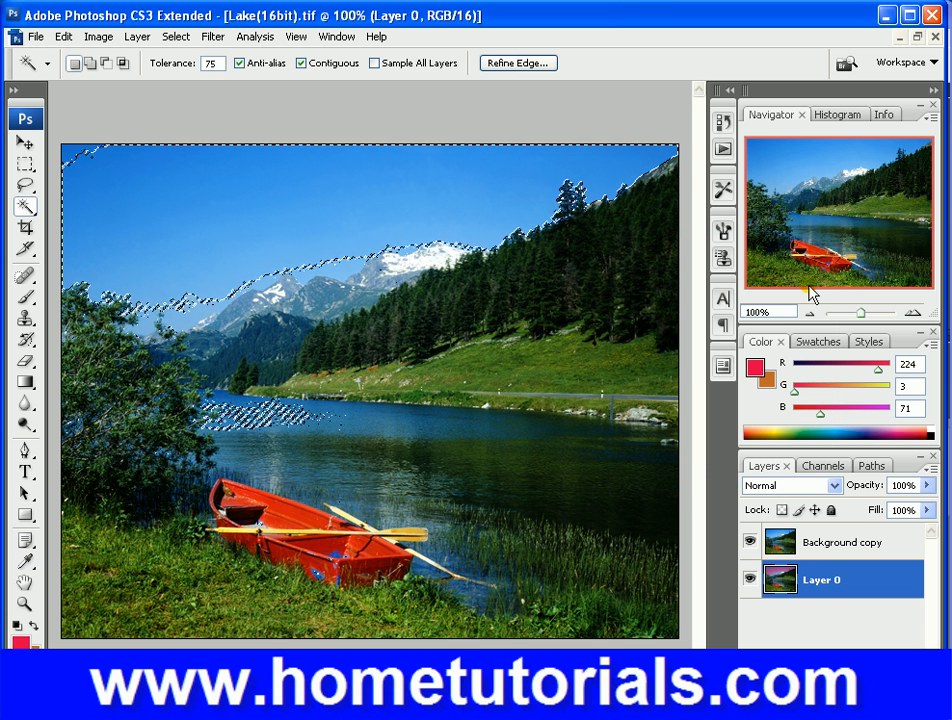
- Hide the Background copy layer and clear the sky selection
{"action": "left_click", "coordinate": [781, 511]}
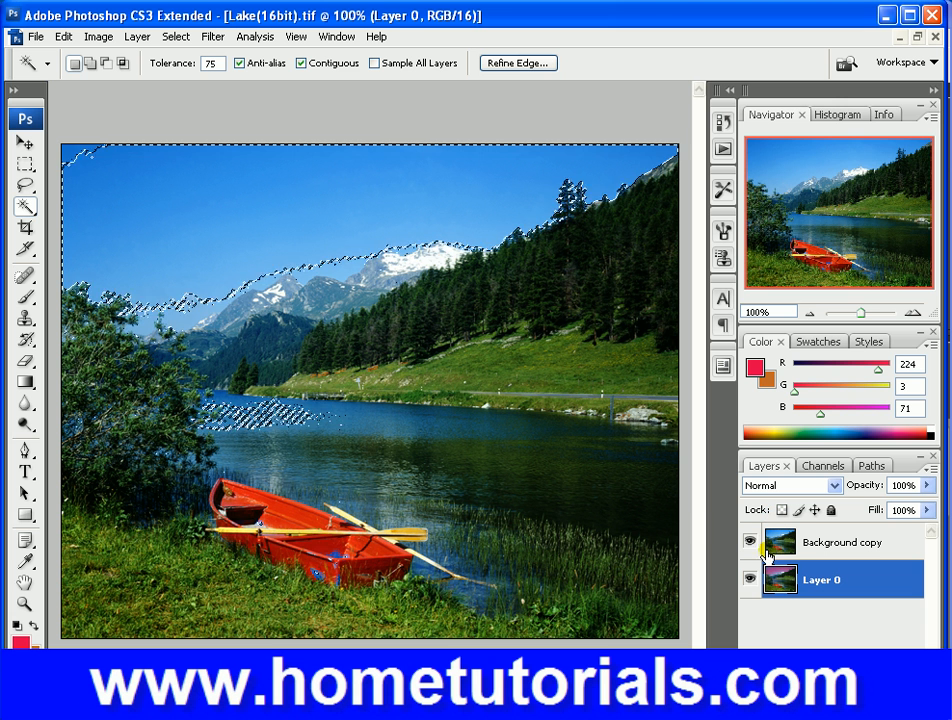
{"action": "left_click", "coordinate": [751, 542]}
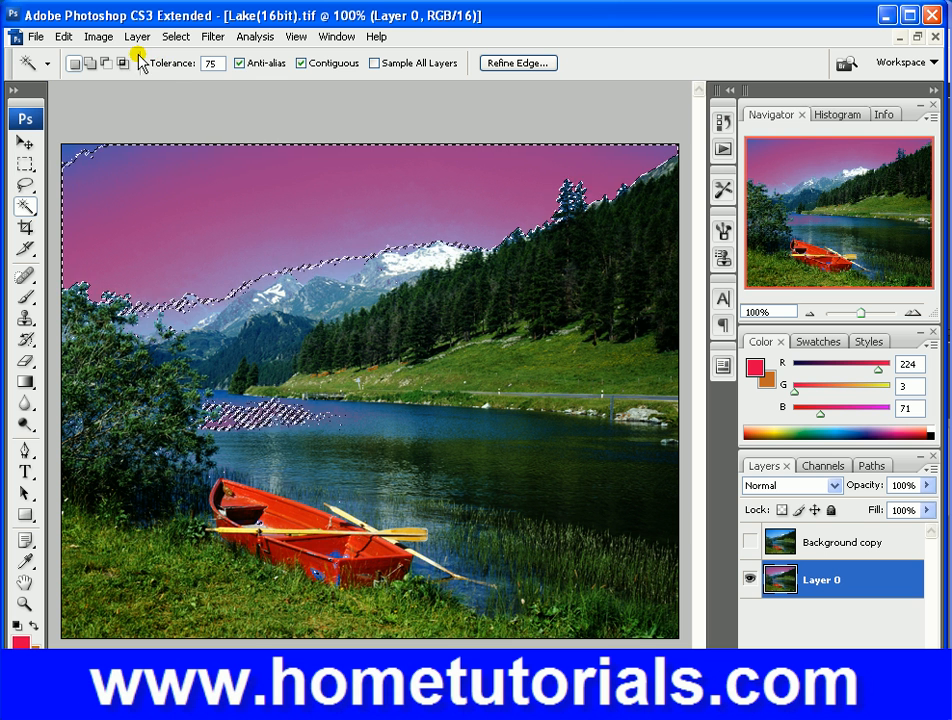
{"action": "left_click", "coordinate": [180, 38]}
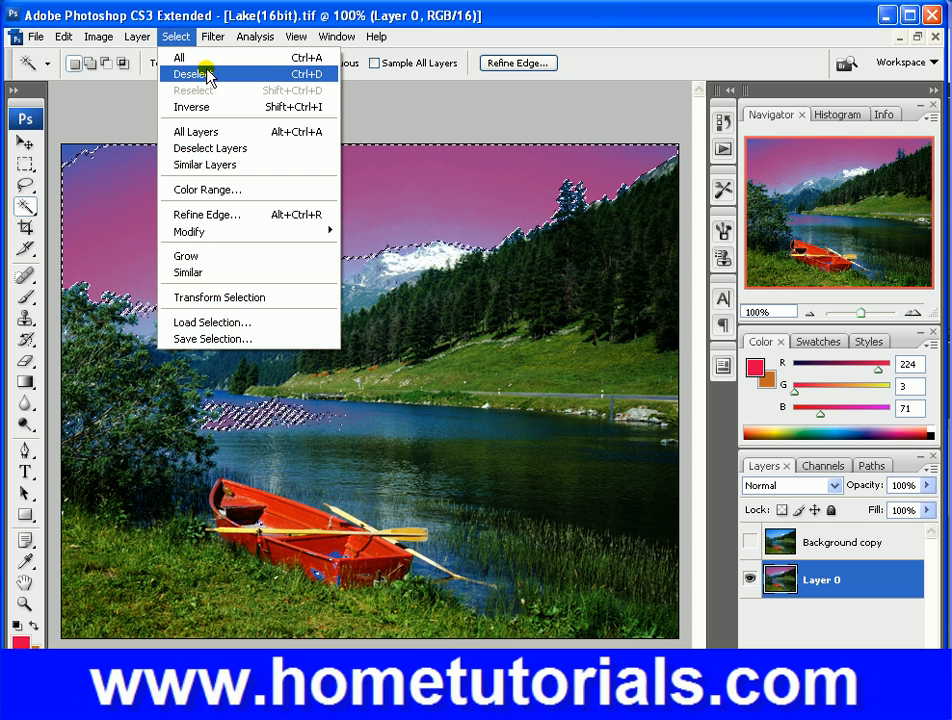
{"action": "left_click", "coordinate": [207, 74]}
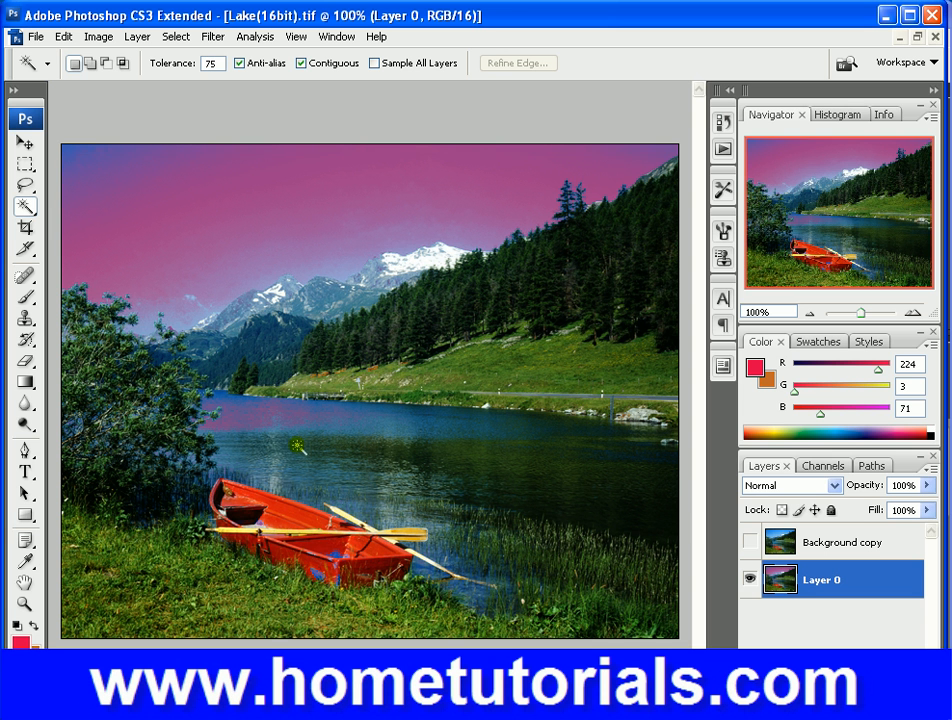
- Review the layer-selection commands available for the document
{"action": "left_click", "coordinate": [162, 38]}
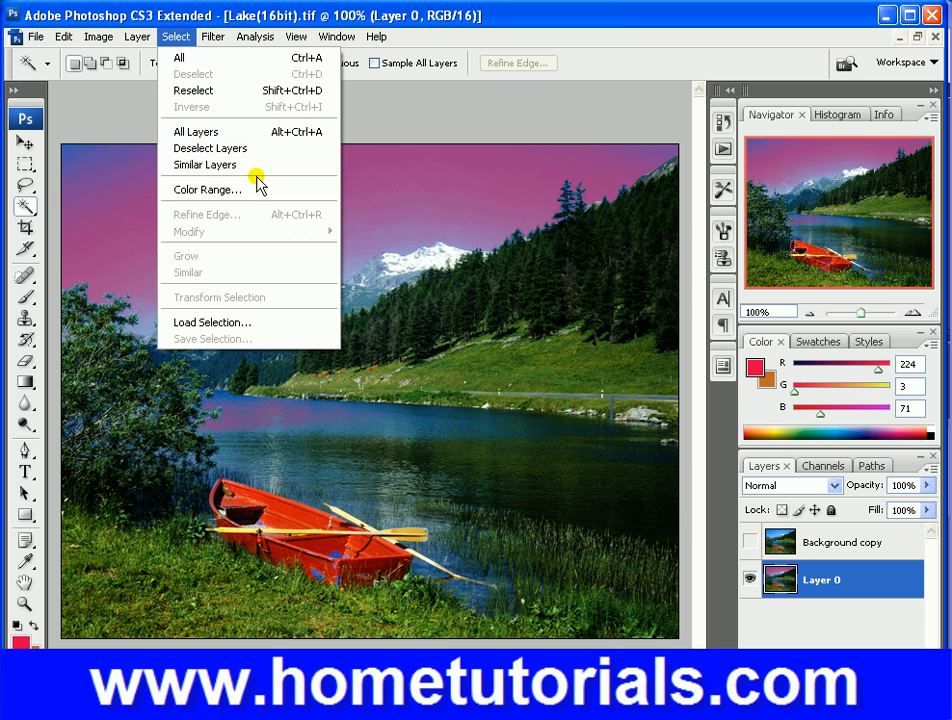